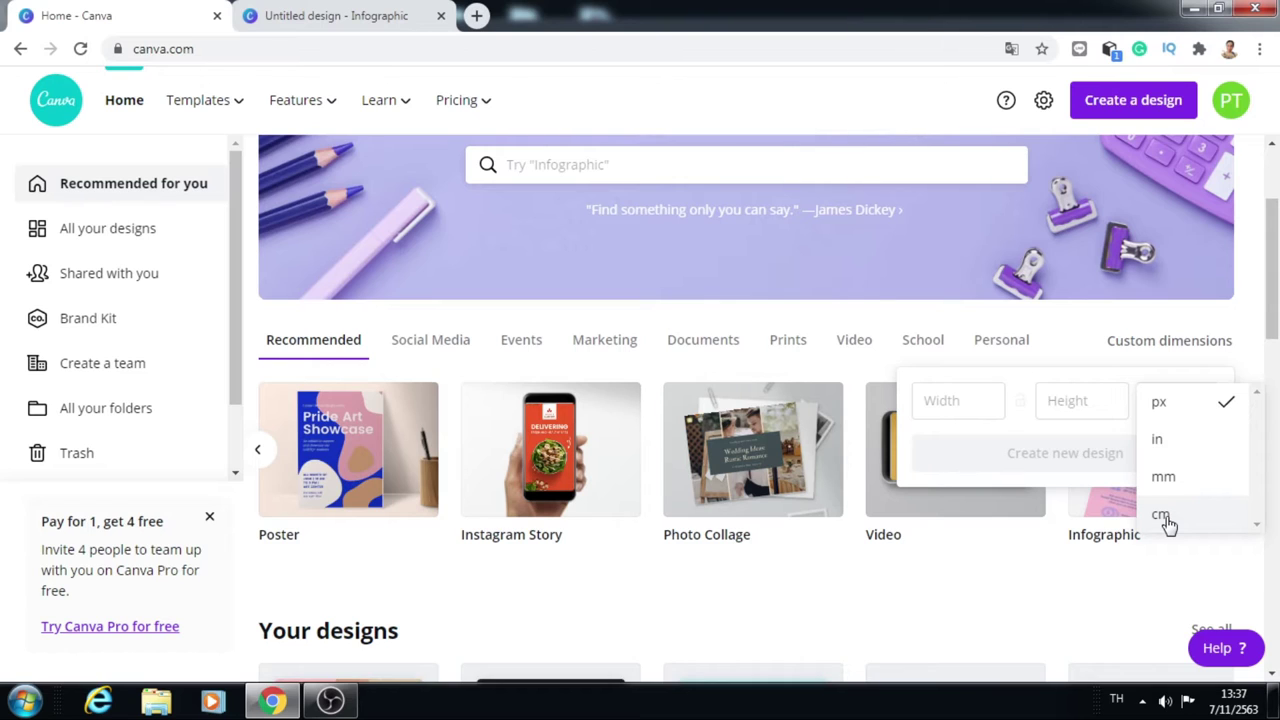
- Create a new custom-size design 65 cm wide and 200 cm high
{"action": "left_click", "coordinate": [1160, 515]}
{"action": "left_click", "coordinate": [951, 402]}
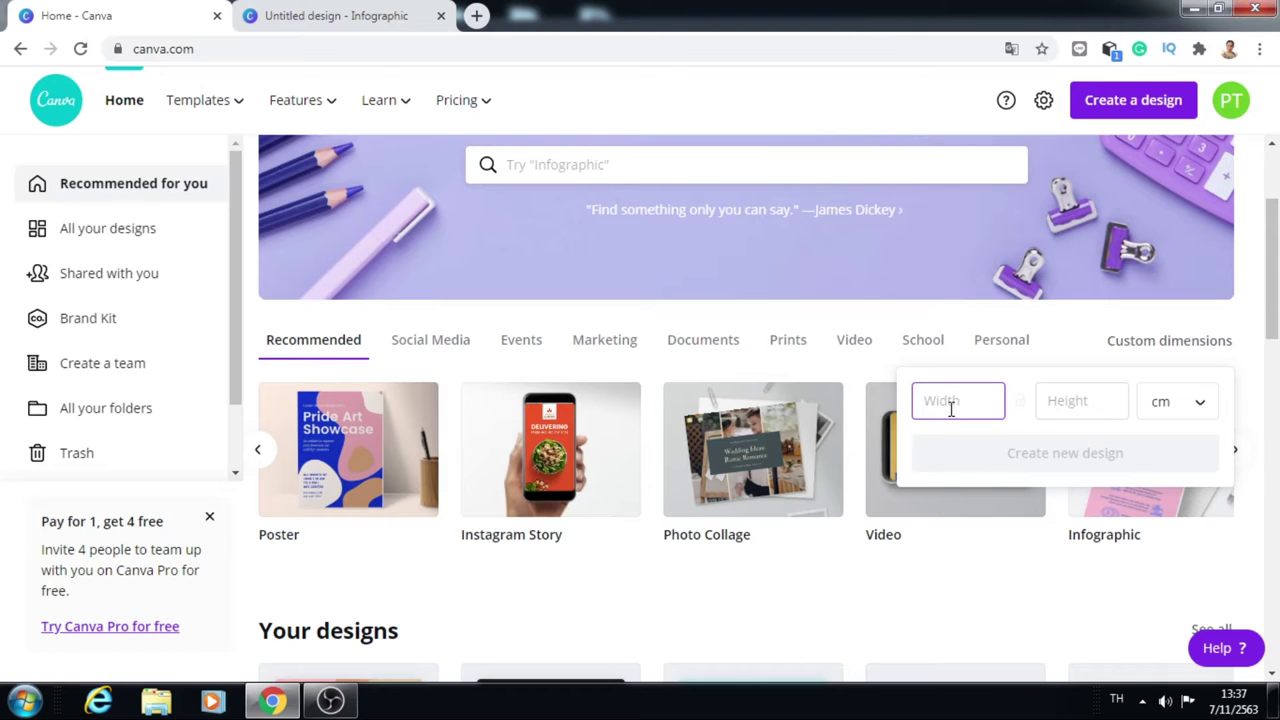
{"action": "type", "text": "65"}
{"action": "left_click", "coordinate": [1068, 405]}
{"action": "type", "text": "200"}
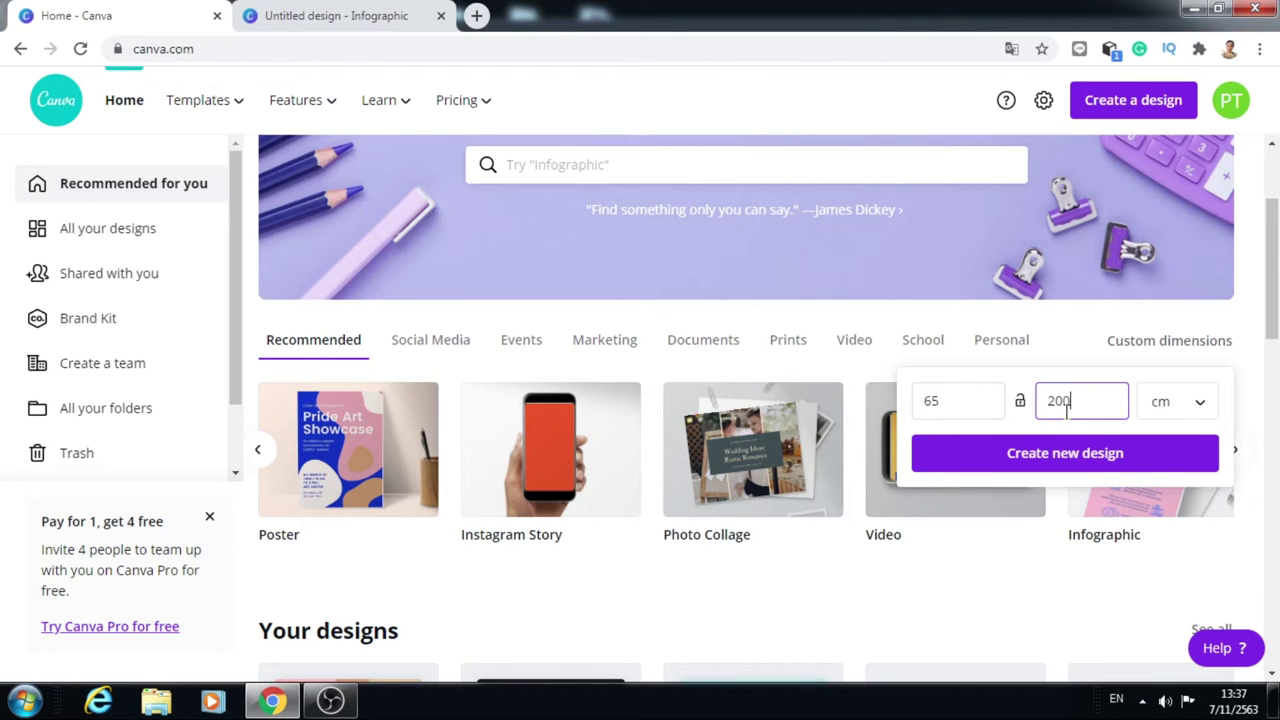
{"action": "left_click", "coordinate": [1022, 456]}
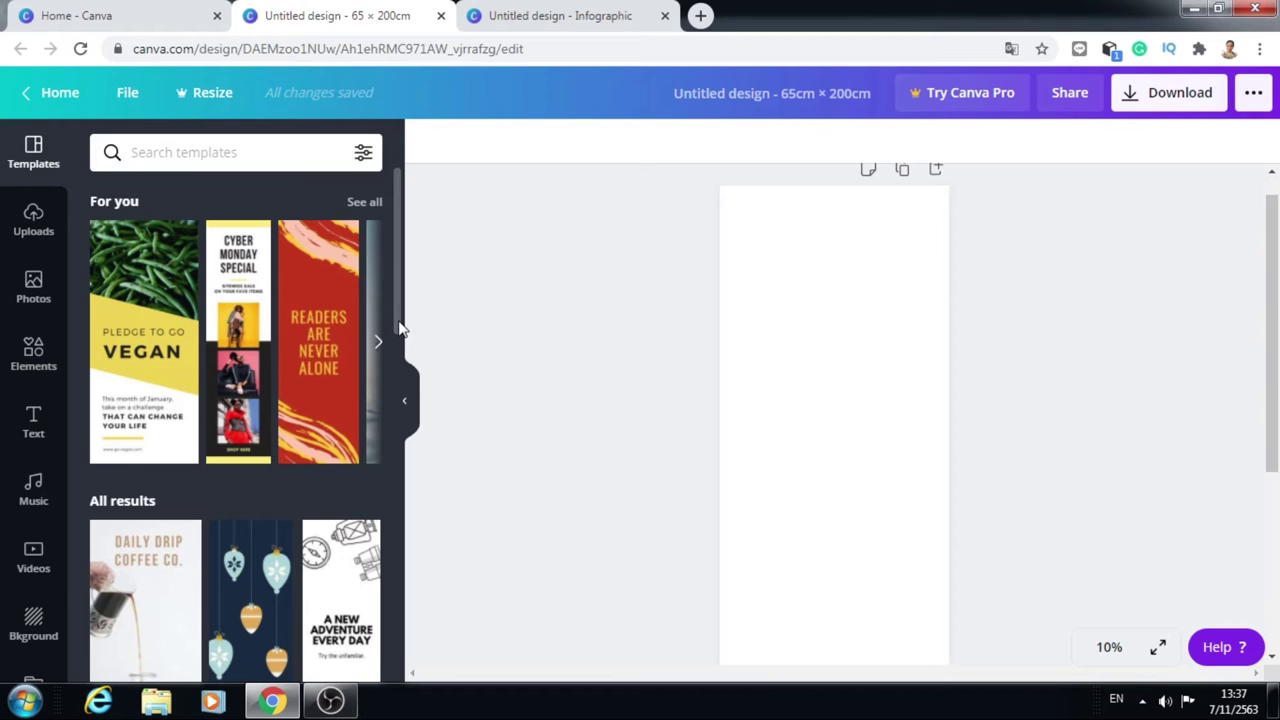
- Apply the pink and gold "UP TO 75% OFF!" template to the blank 65 × 200 cm design
{"action": "key", "text": "ctrl+Tab"}
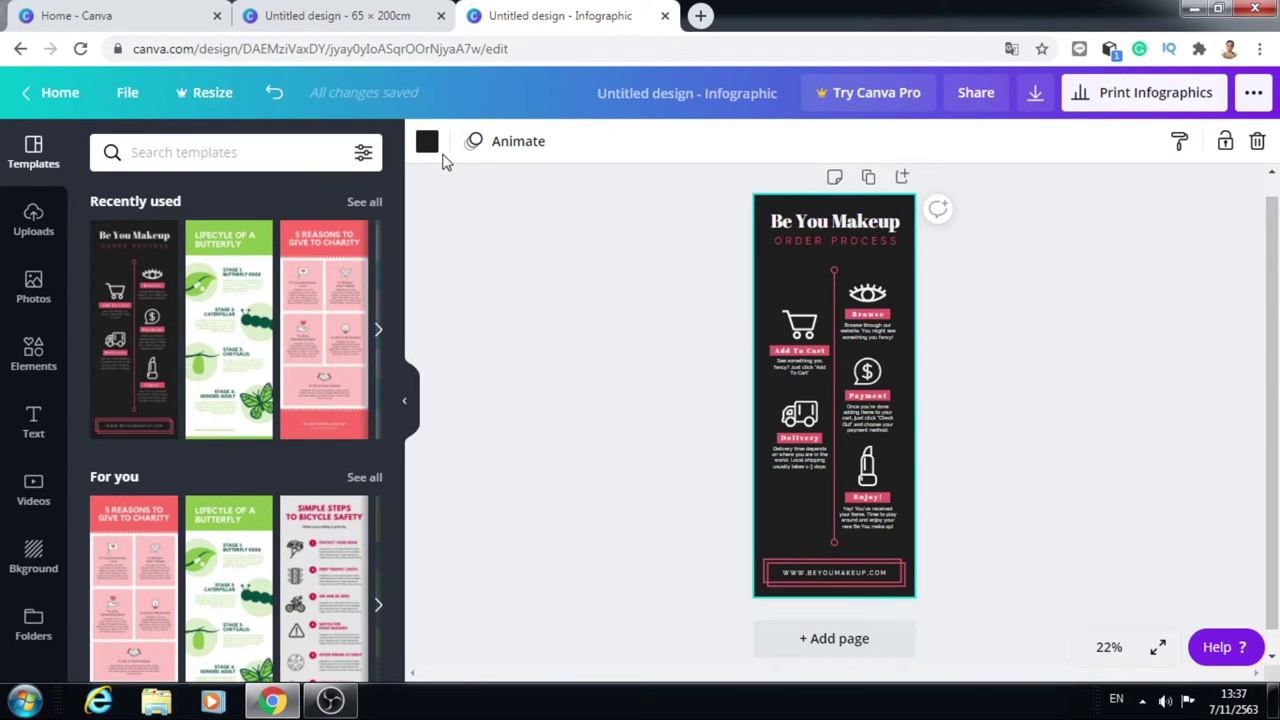
{"action": "key", "text": "ctrl+shift+Tab"}
{"action": "left_click", "coordinate": [379, 340]}
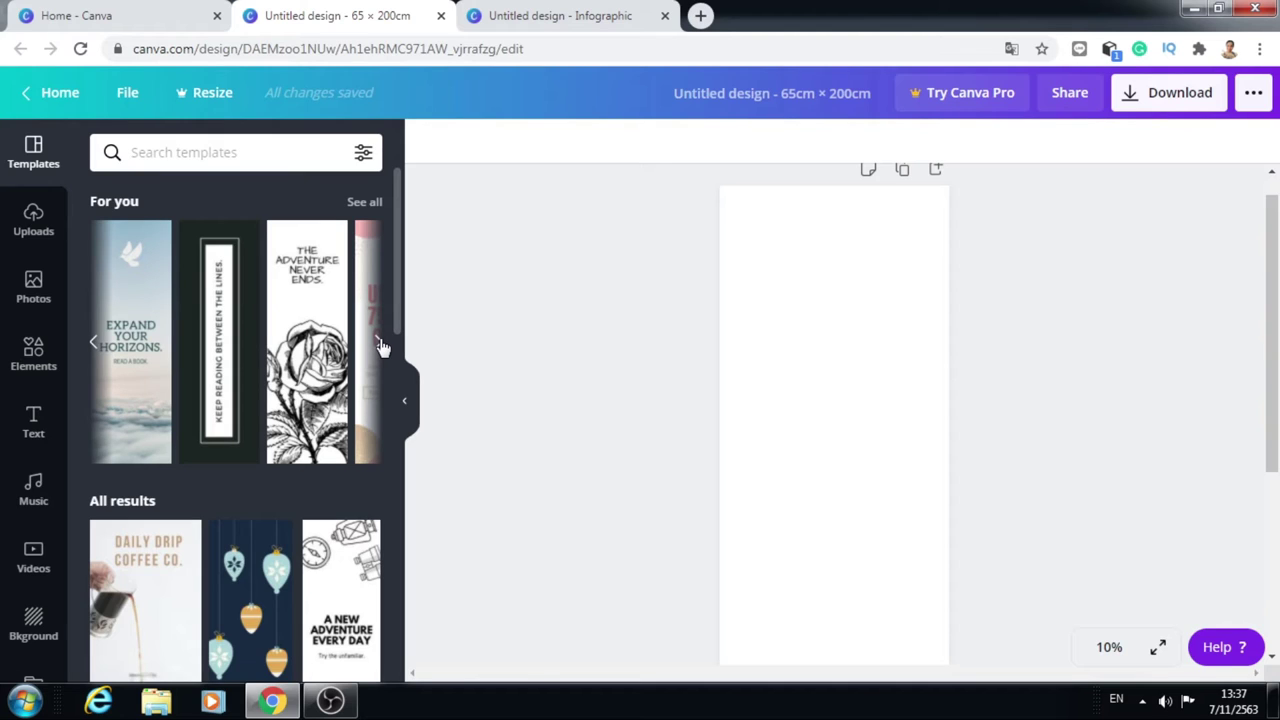
{"action": "left_click", "coordinate": [379, 343]}
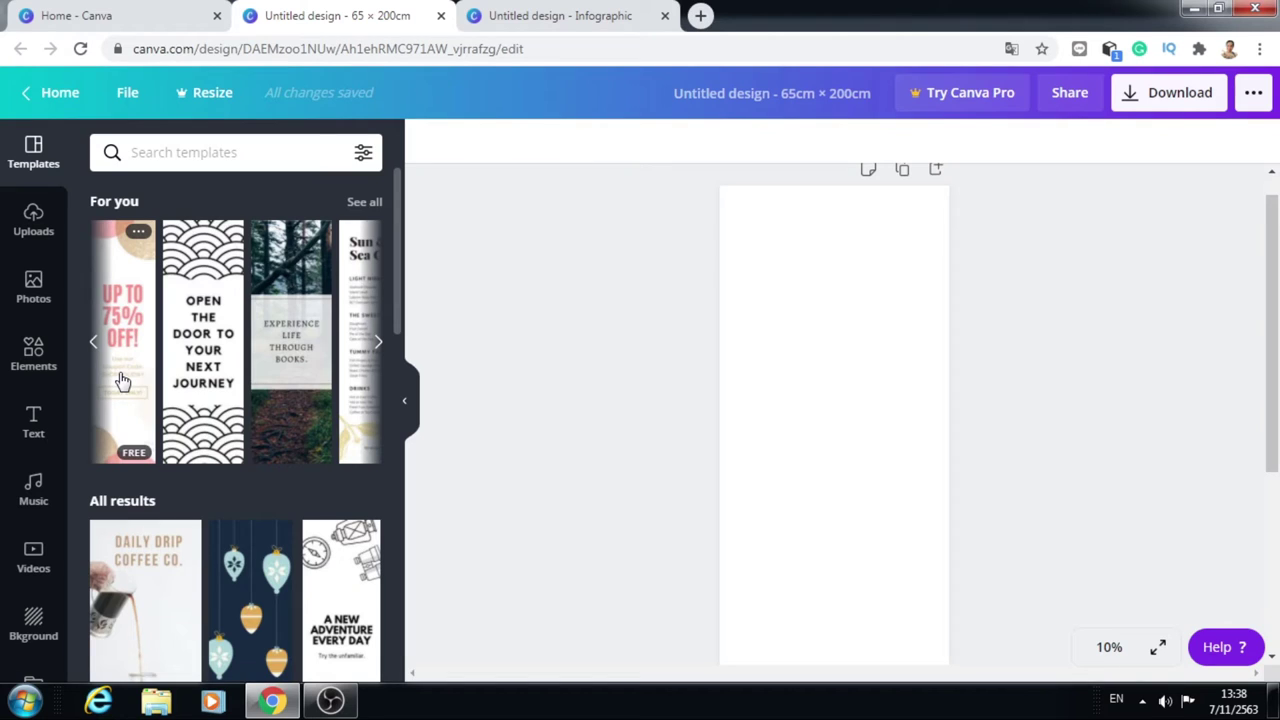
{"action": "left_click", "coordinate": [122, 381]}
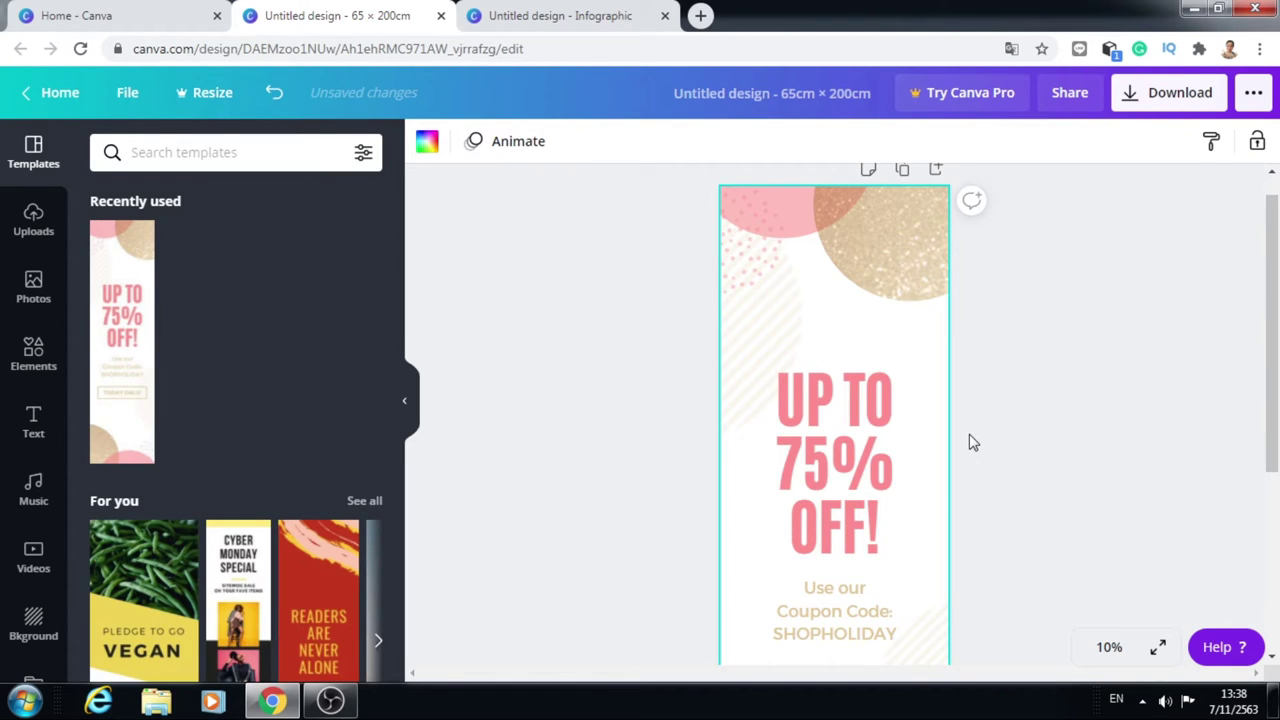
- Delete the "UP TO 75% OFF!" headline, the coupon code text and the "TODAY ONLY!" wording from the template
{"action": "key", "text": "Tab"}
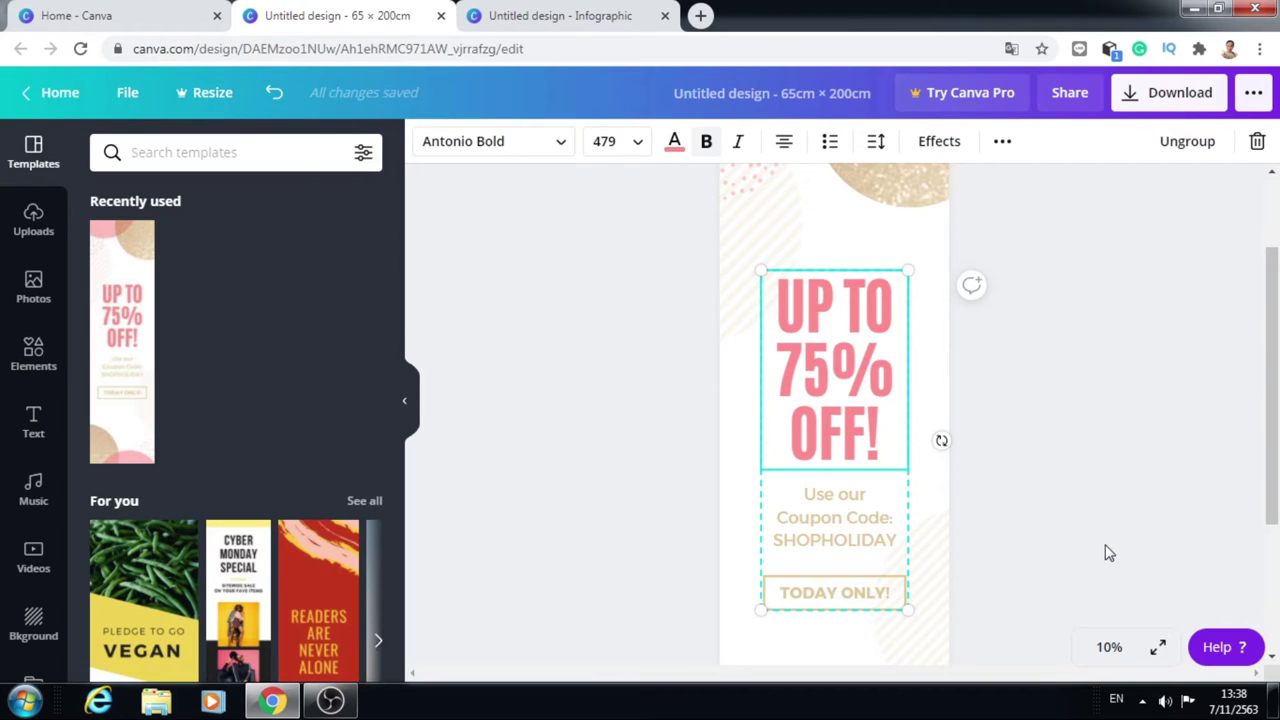
{"action": "key", "text": "Delete"}
{"action": "key", "text": "Delete"}
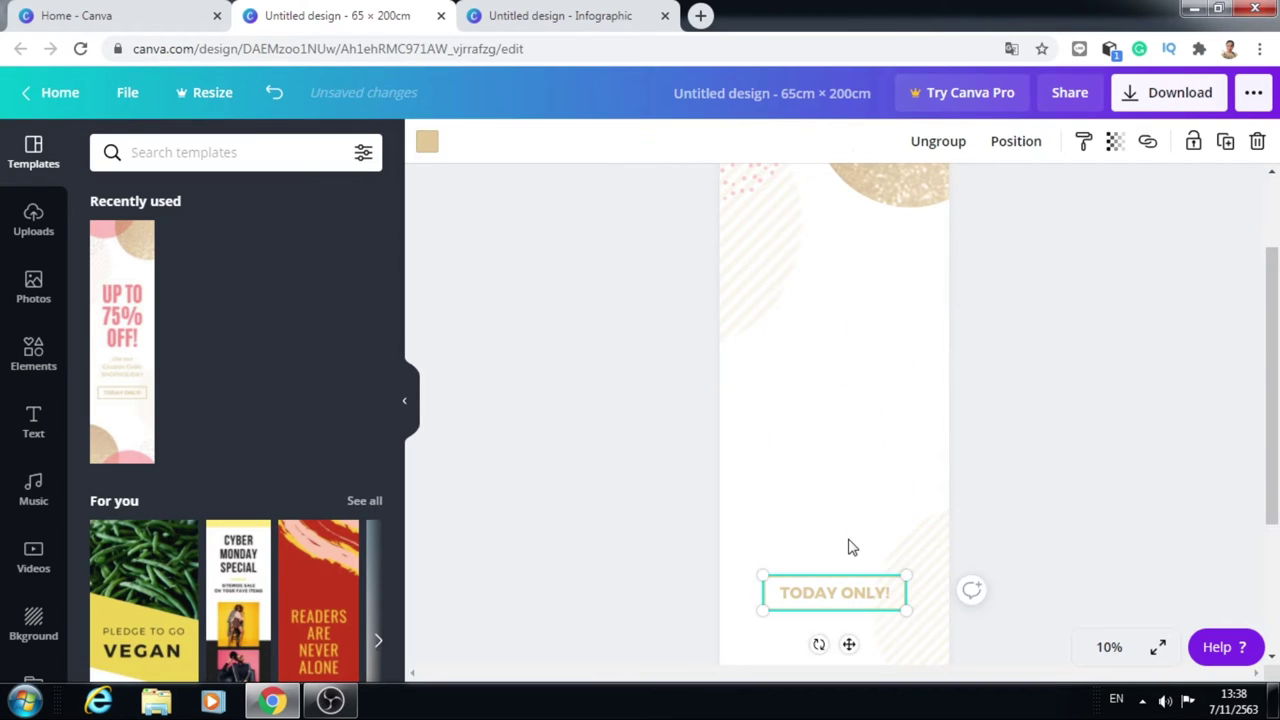
{"action": "key", "text": "Delete"}
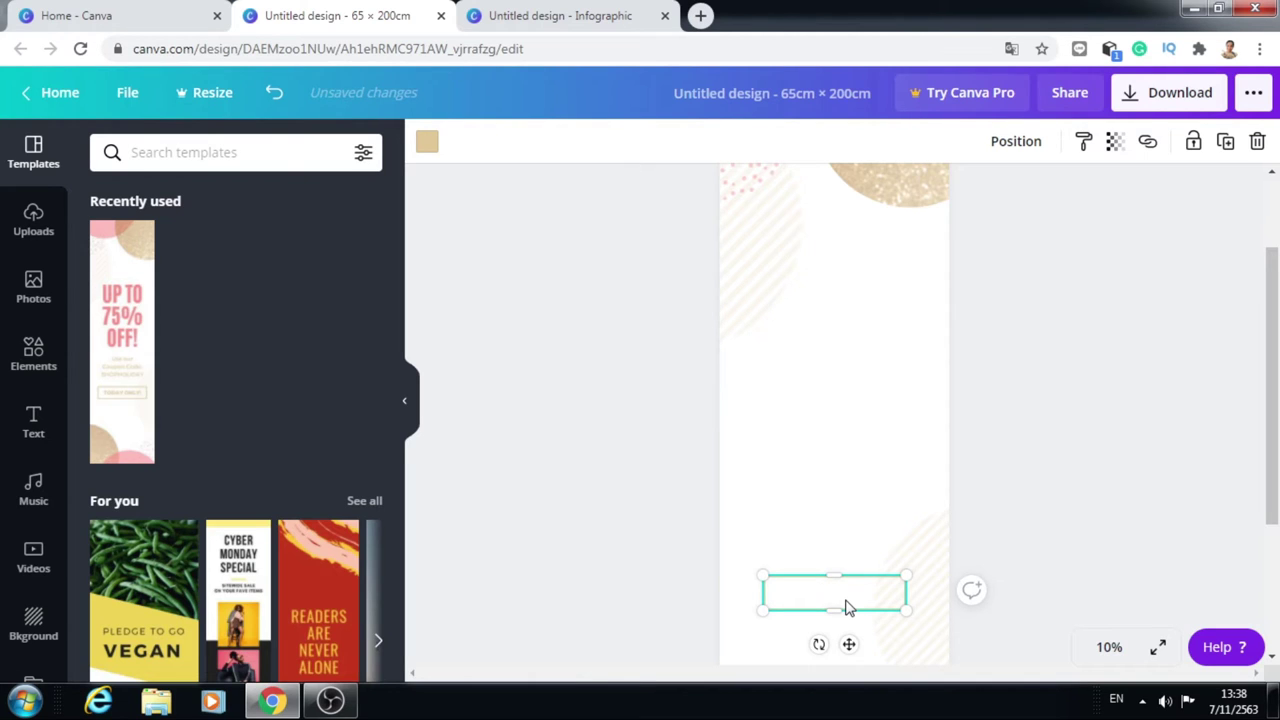
- In the open Infographic design, select the title, subtitle, vertical line and all five icons with their headings and descriptions, and group them
{"action": "key", "text": "ctrl+Tab"}
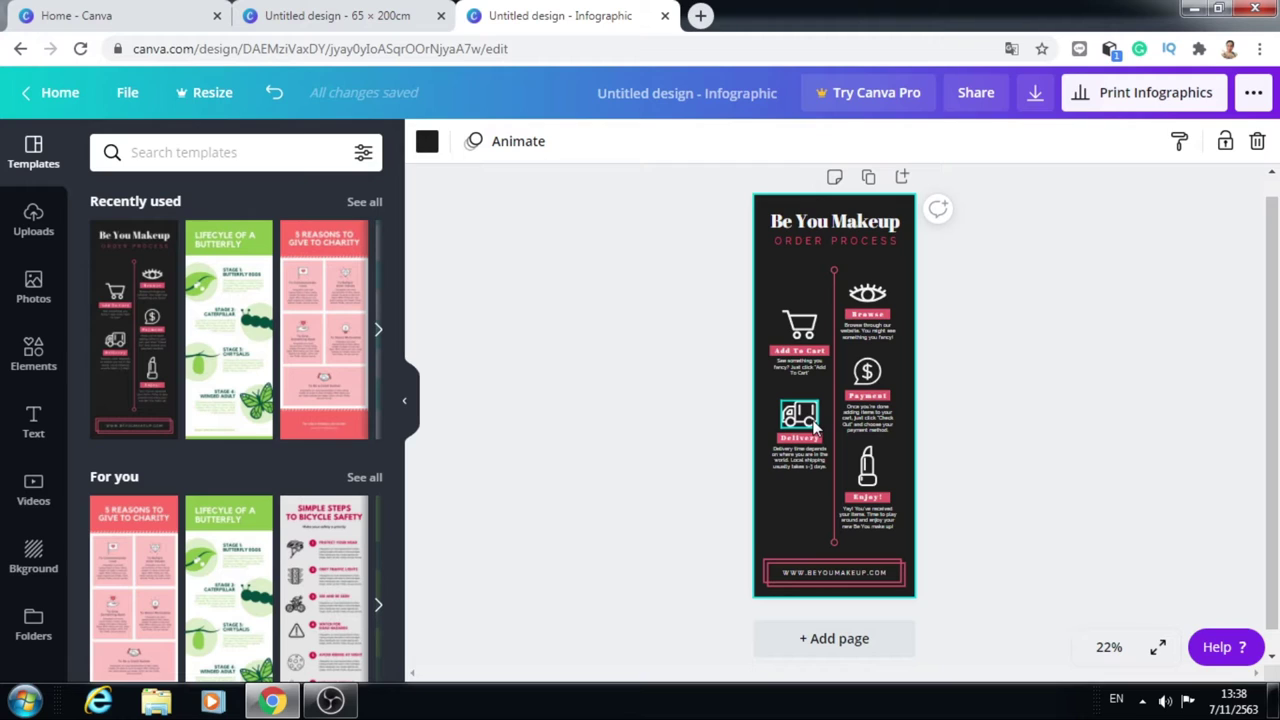
{"action": "left_click", "coordinate": [824, 230]}
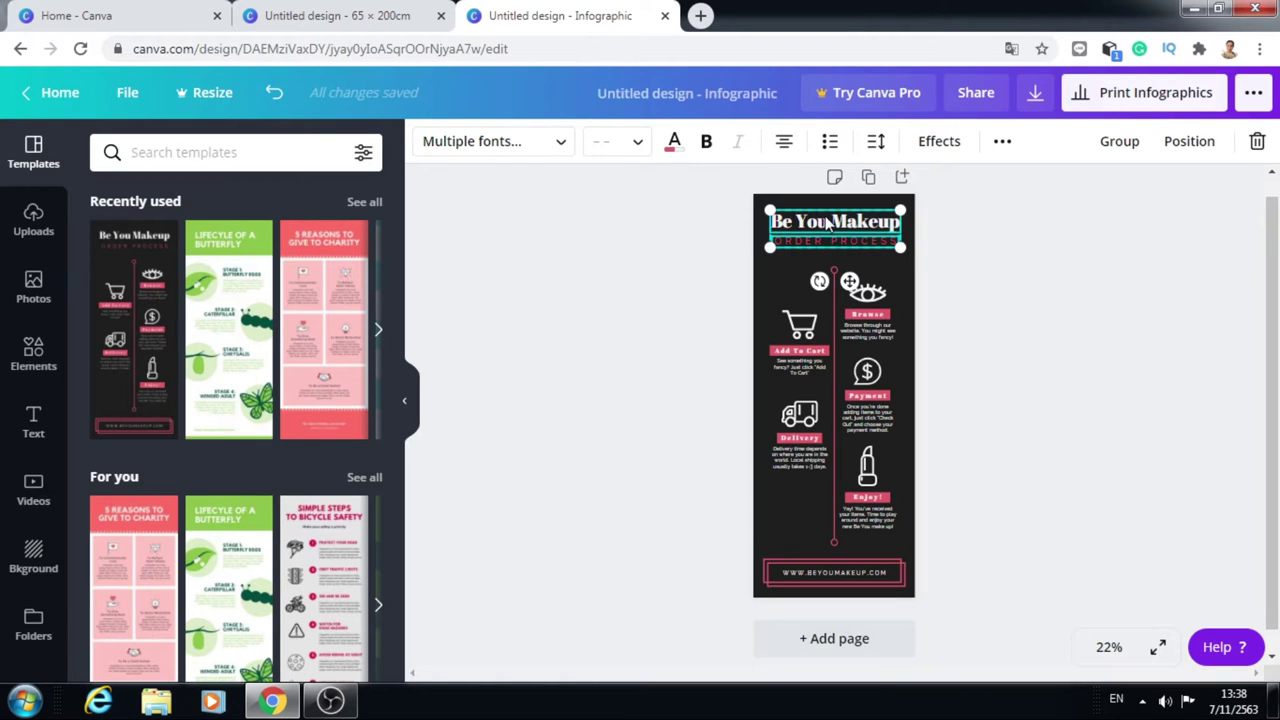
{"action": "left_click", "coordinate": [836, 244]}
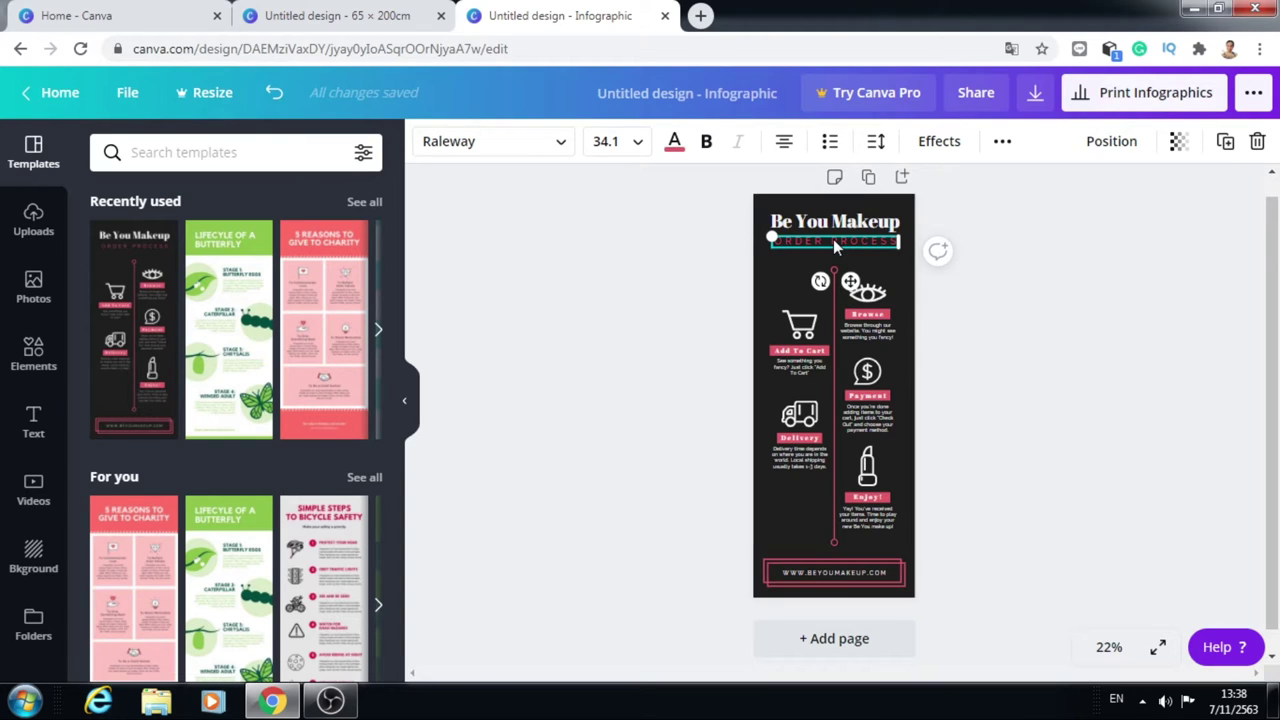
{"action": "left_click", "coordinate": [835, 222], "text": "shift"}
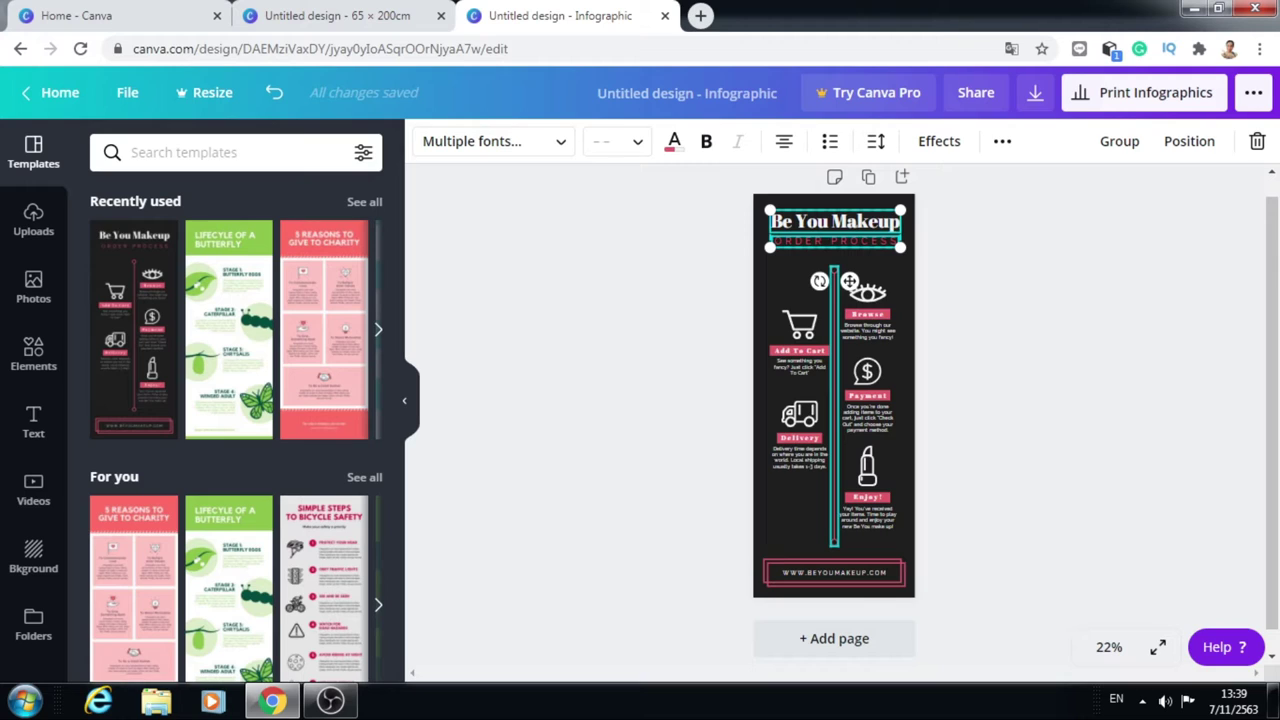
{"action": "left_click", "coordinate": [864, 430], "text": "shift"}
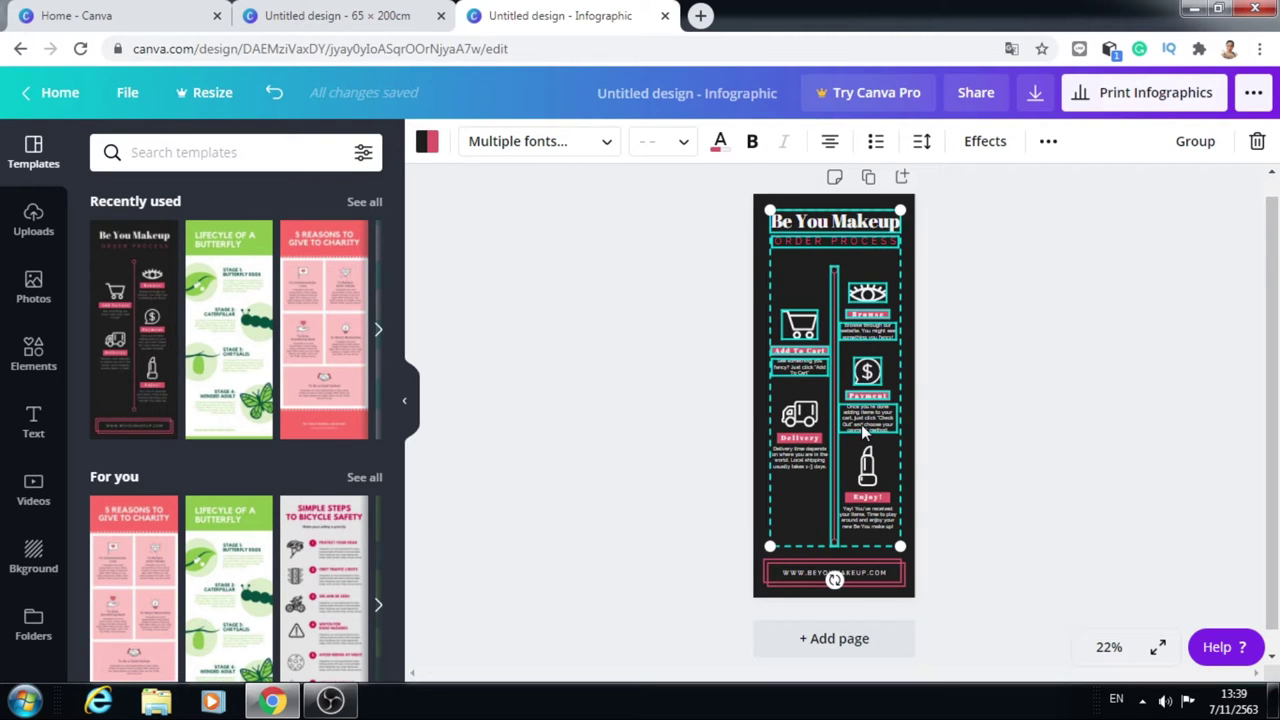
{"action": "left_click", "coordinate": [870, 508], "text": "shift"}
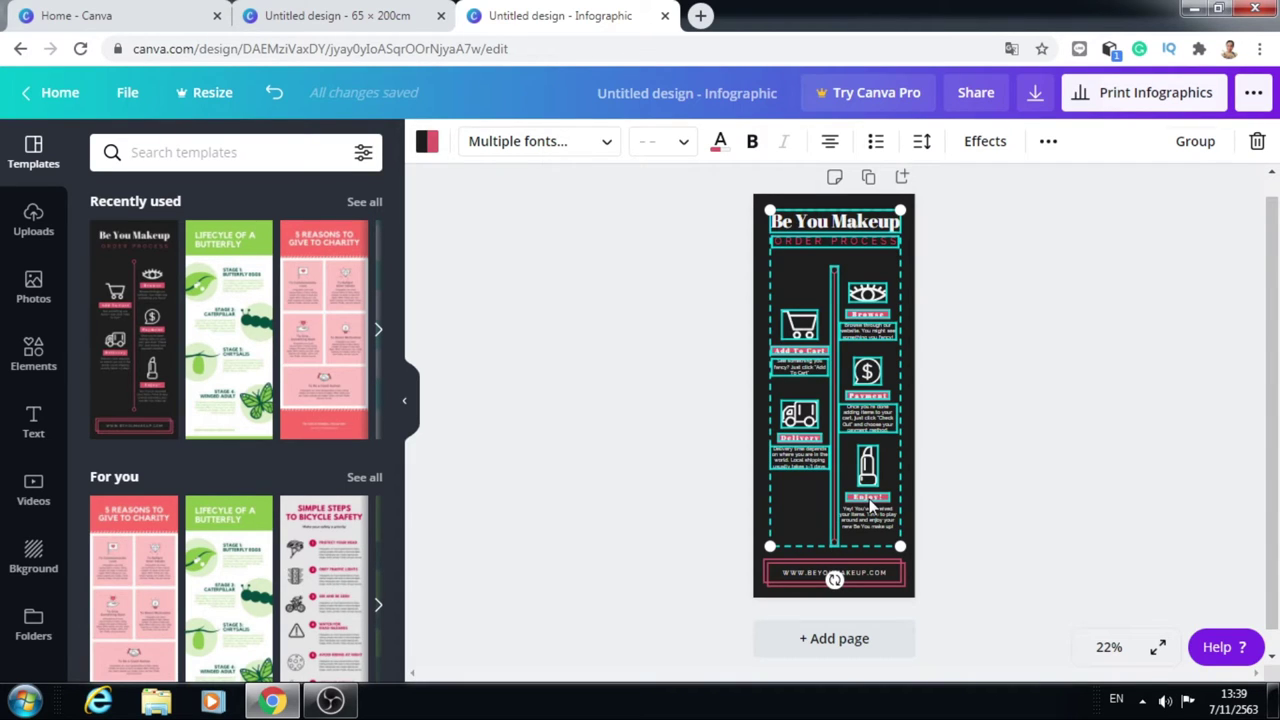
{"action": "left_click", "coordinate": [1196, 147]}
- Copy the grouped infographic elements and paste them into the 65 × 200 cm design
{"action": "right_click", "coordinate": [856, 268]}
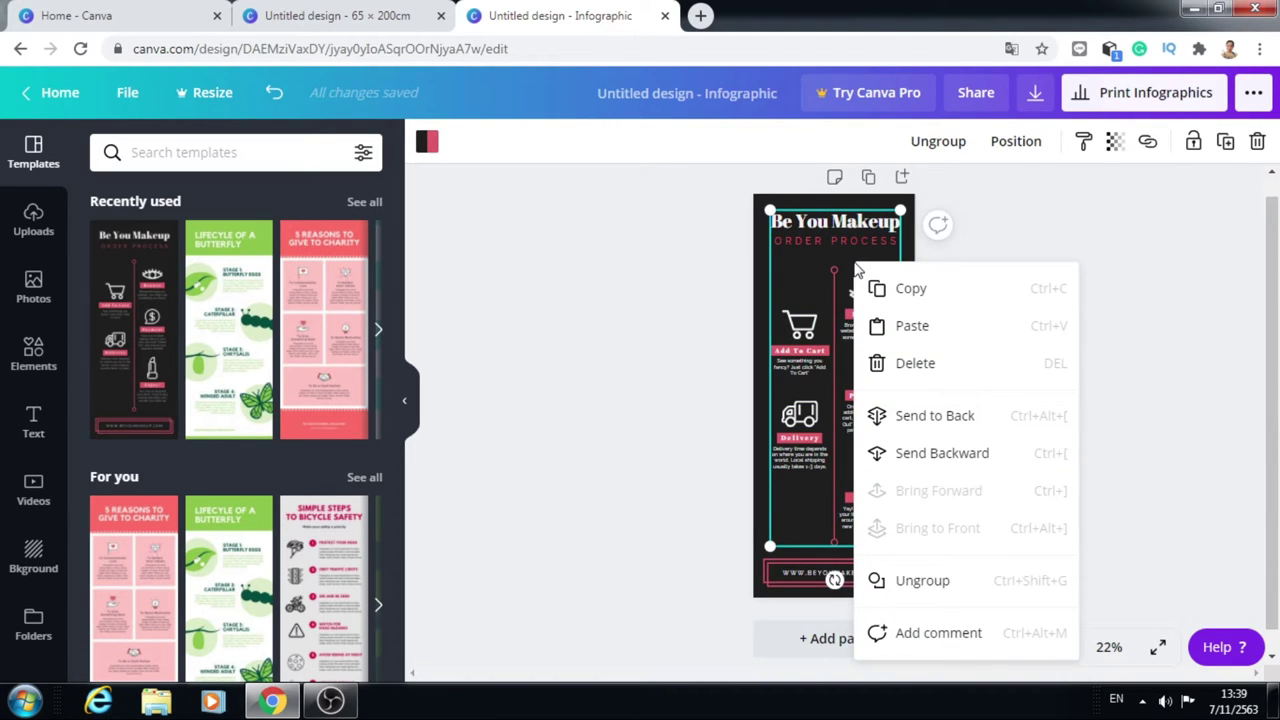
{"action": "left_click", "coordinate": [911, 290]}
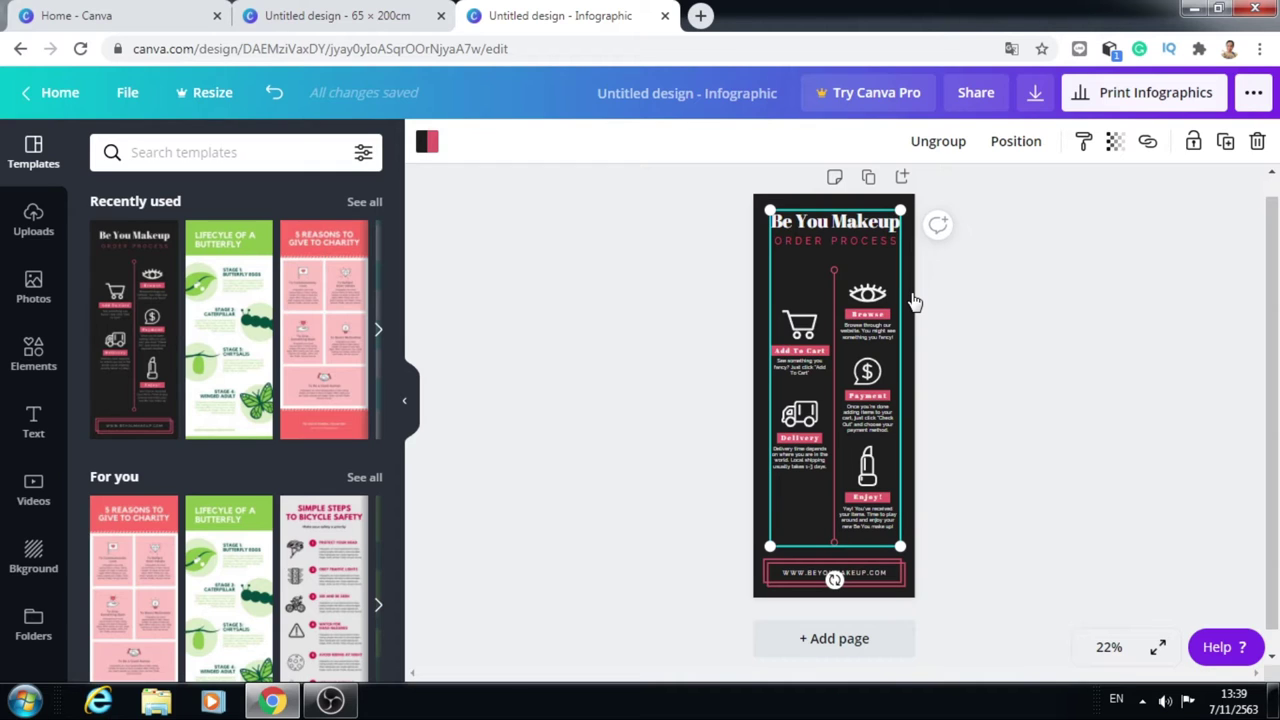
{"action": "left_click", "coordinate": [318, 23]}
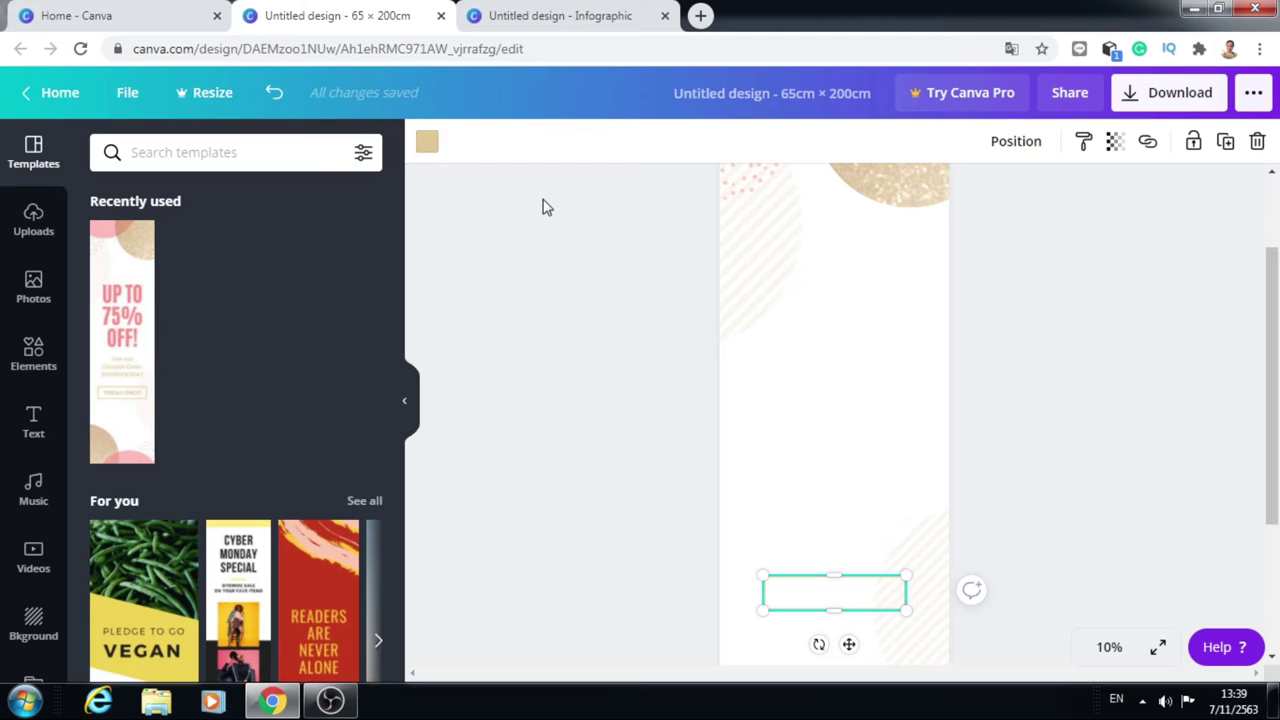
{"action": "key", "text": "ctrl+v"}
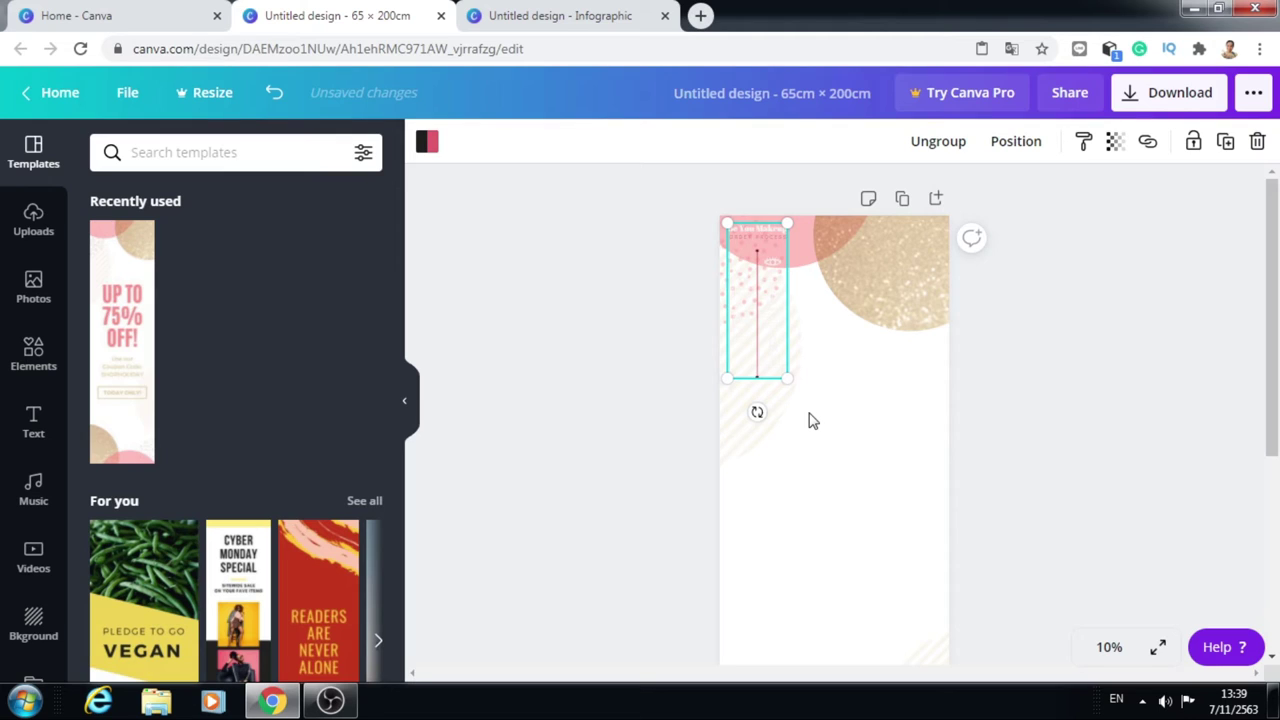
- Enlarge the pasted group to nearly the full page width and centre it between the upper and lower decorations
{"action": "left_click_drag", "start_coordinate": [788, 378], "coordinate": [938, 503]}
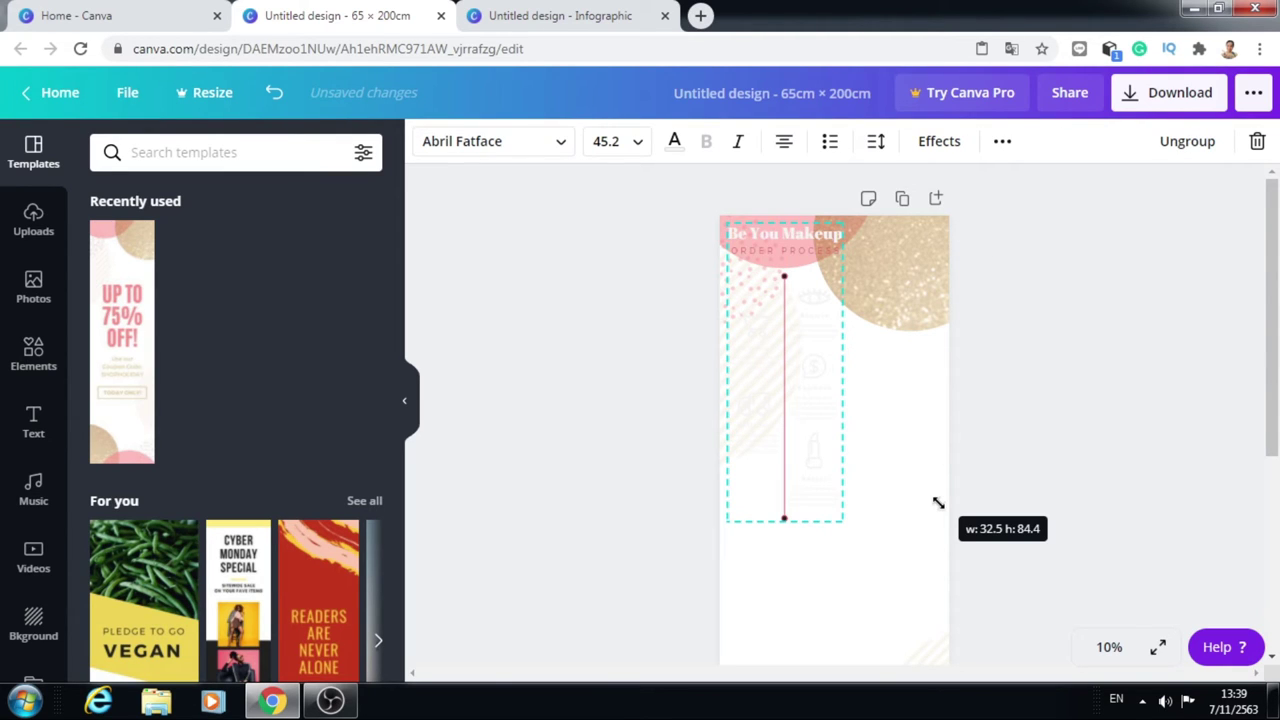
{"action": "left_click_drag", "start_coordinate": [938, 503], "coordinate": [950, 518]}
{"action": "left_click", "coordinate": [855, 442]}
{"action": "scroll", "coordinate": [855, 442], "scroll_direction": "down", "scroll_amount": 1}
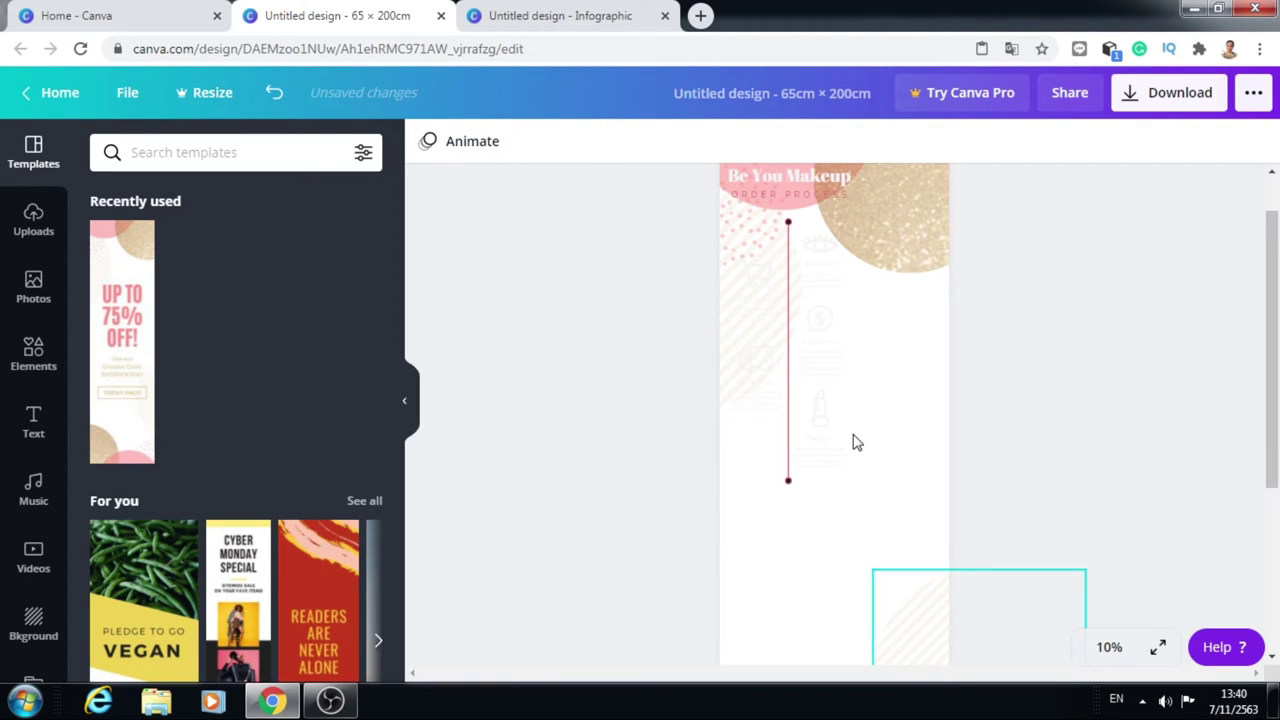
{"action": "left_click", "coordinate": [855, 442]}
{"action": "left_click_drag", "start_coordinate": [836, 478], "coordinate": [953, 517]}
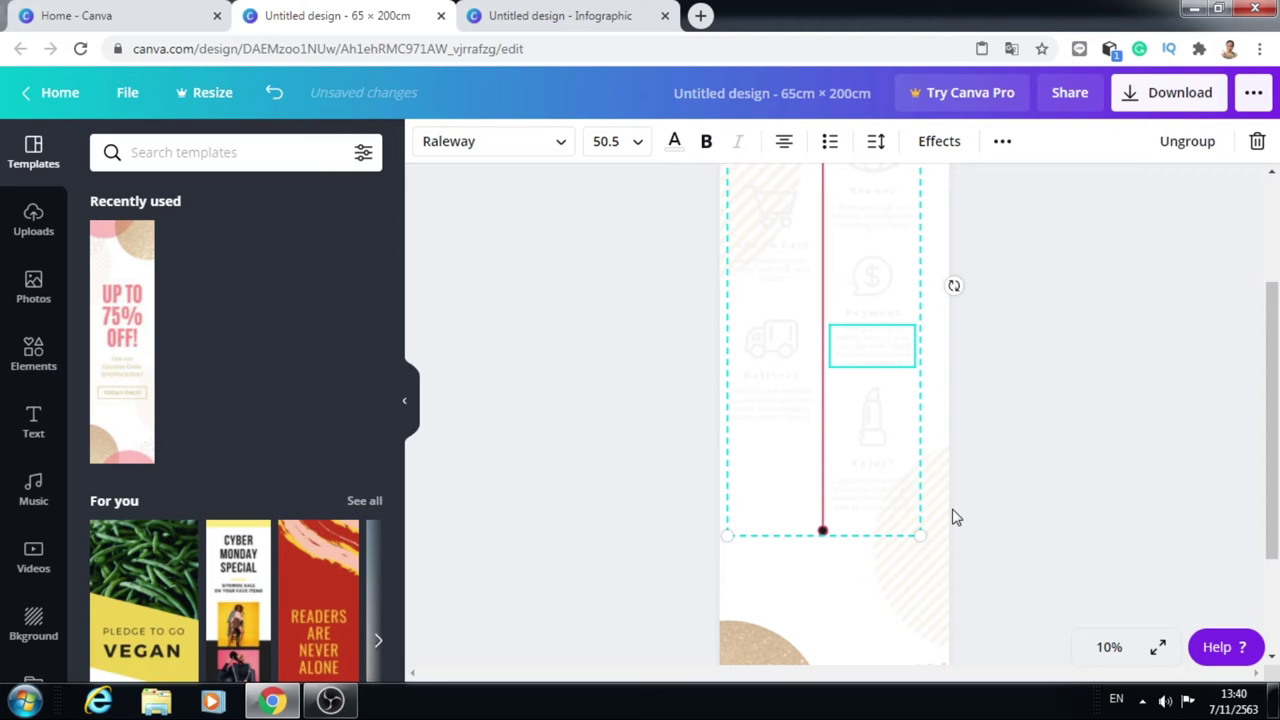
{"action": "left_click", "coordinate": [843, 309]}
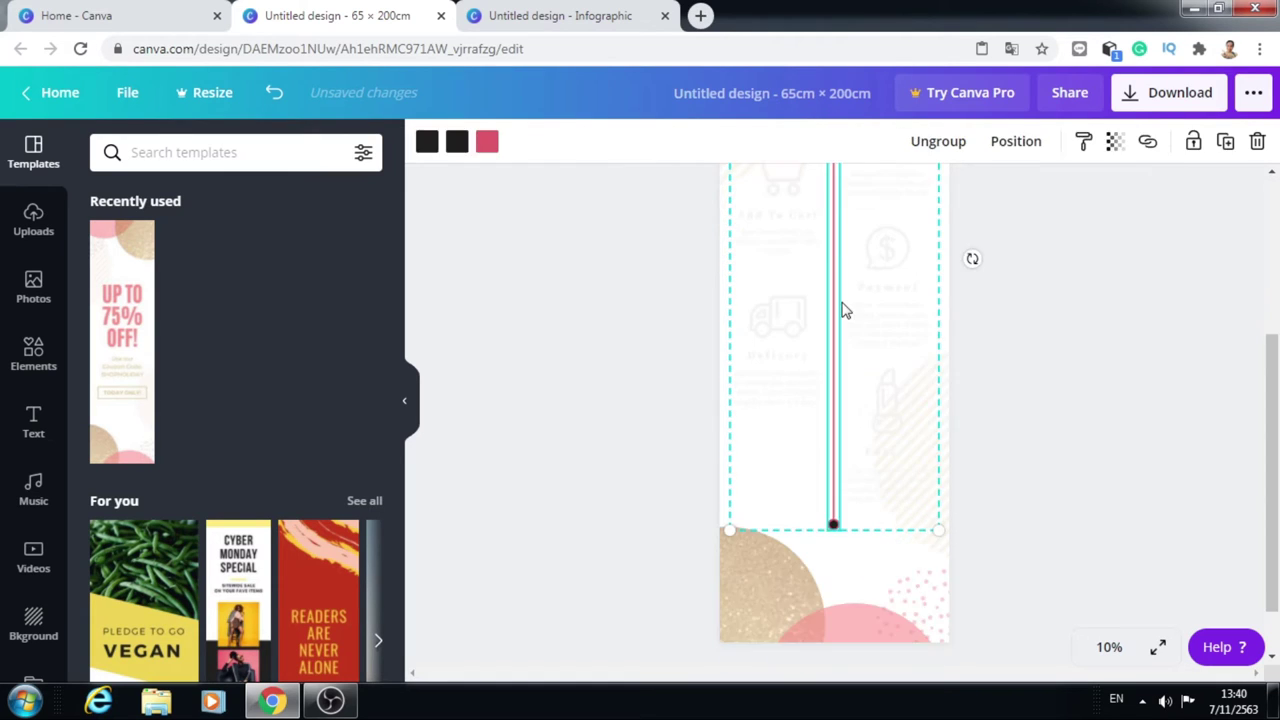
- Ungroup the pasted elements and recolour the "Be You Makeup" title and the Browse icon, heading and description black
{"action": "scroll", "coordinate": [820, 260], "scroll_direction": "up", "scroll_amount": 2}
{"action": "left_click", "coordinate": [813, 230]}
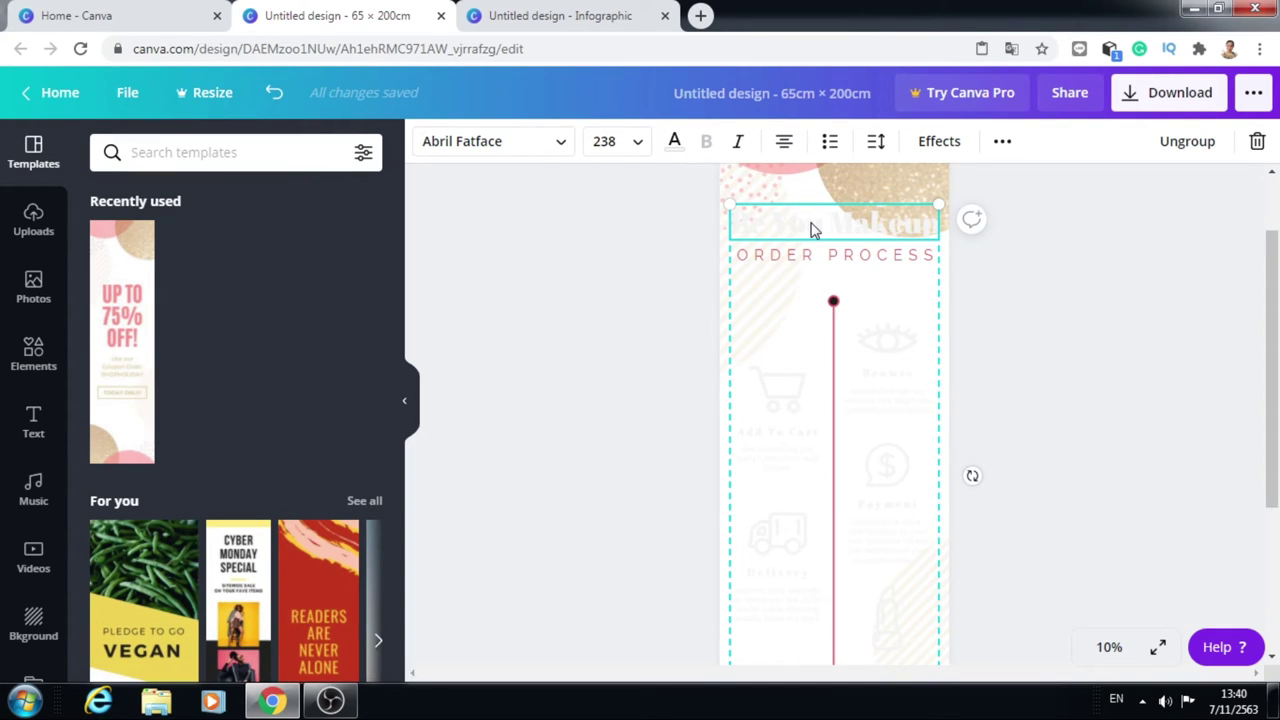
{"action": "left_click", "coordinate": [1187, 141]}
{"action": "left_click", "coordinate": [879, 346]}
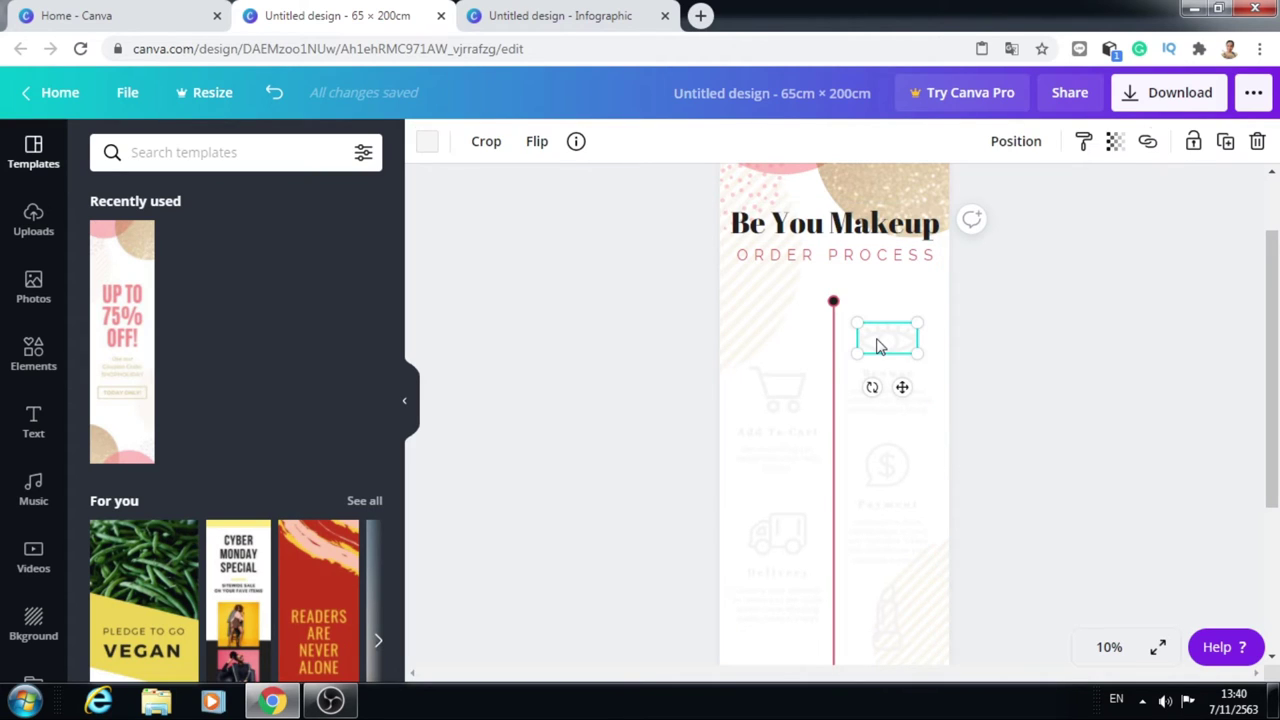
{"action": "key", "text": "Tab"}
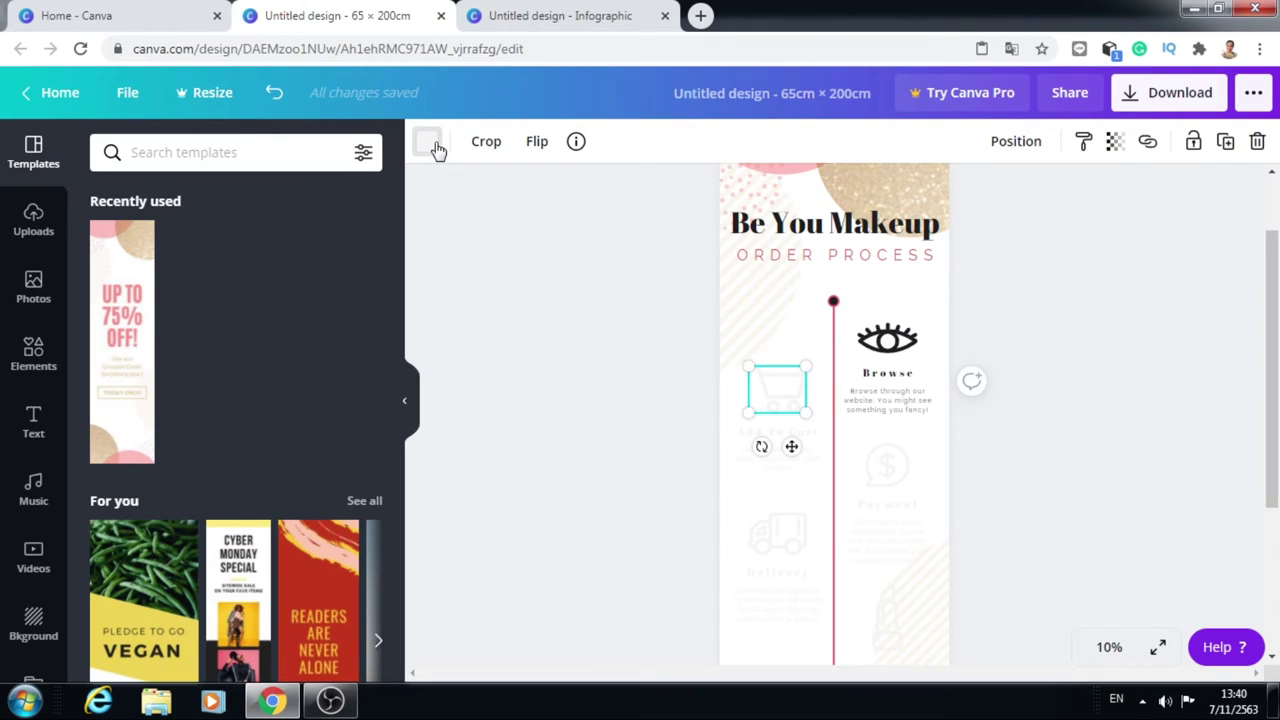
- Recolour the shopping cart icon, the Add To Cart heading and its description with the black document colour
{"action": "left_click", "coordinate": [427, 141]}
{"action": "left_click", "coordinate": [109, 328]}
{"action": "key", "text": "Tab"}
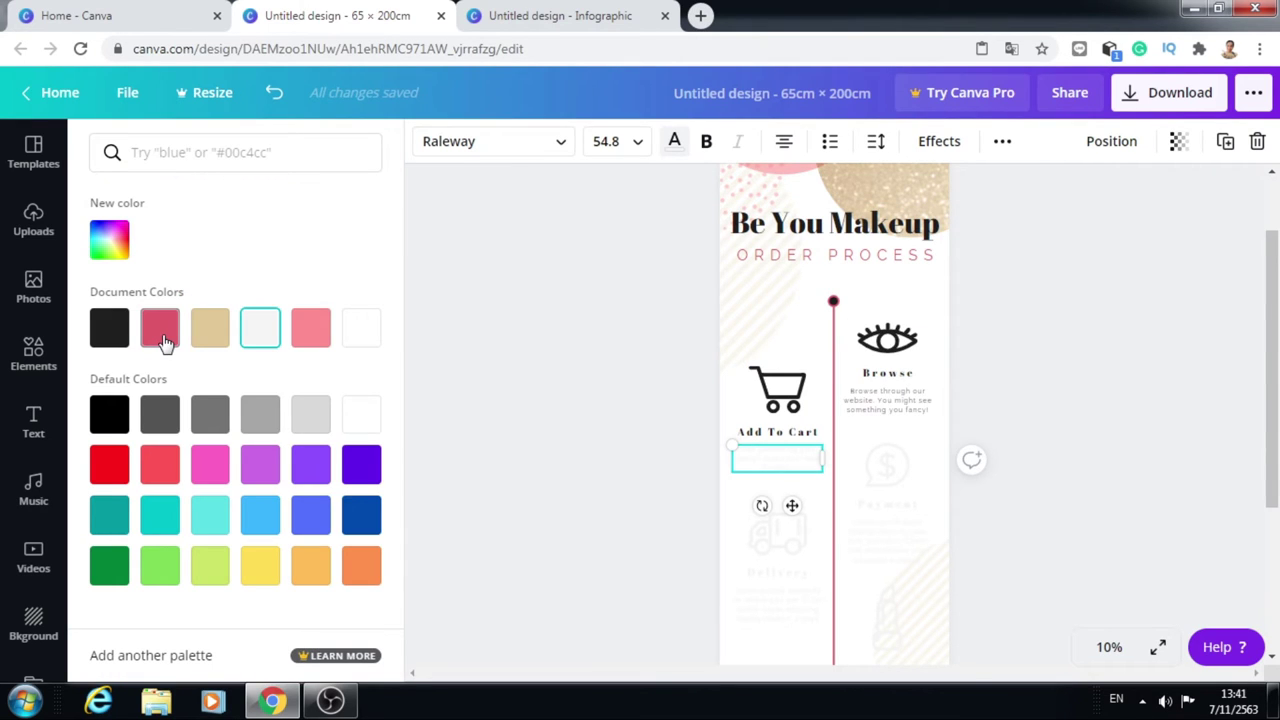
{"action": "left_click", "coordinate": [118, 344]}
- Recolour the dollar icon, the Payment heading and its description with the black document colour
{"action": "key", "text": "Tab"}
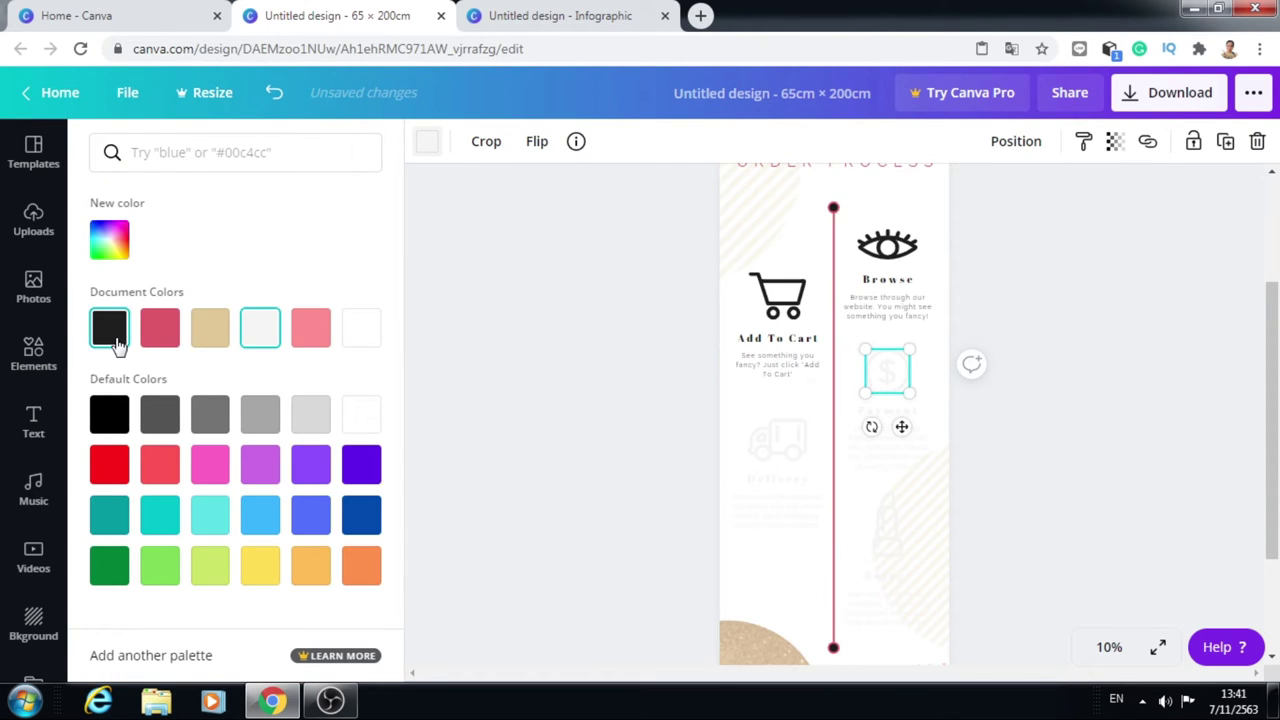
{"action": "left_click", "coordinate": [118, 344]}
{"action": "key", "text": "Tab"}
{"action": "left_click", "coordinate": [118, 344]}
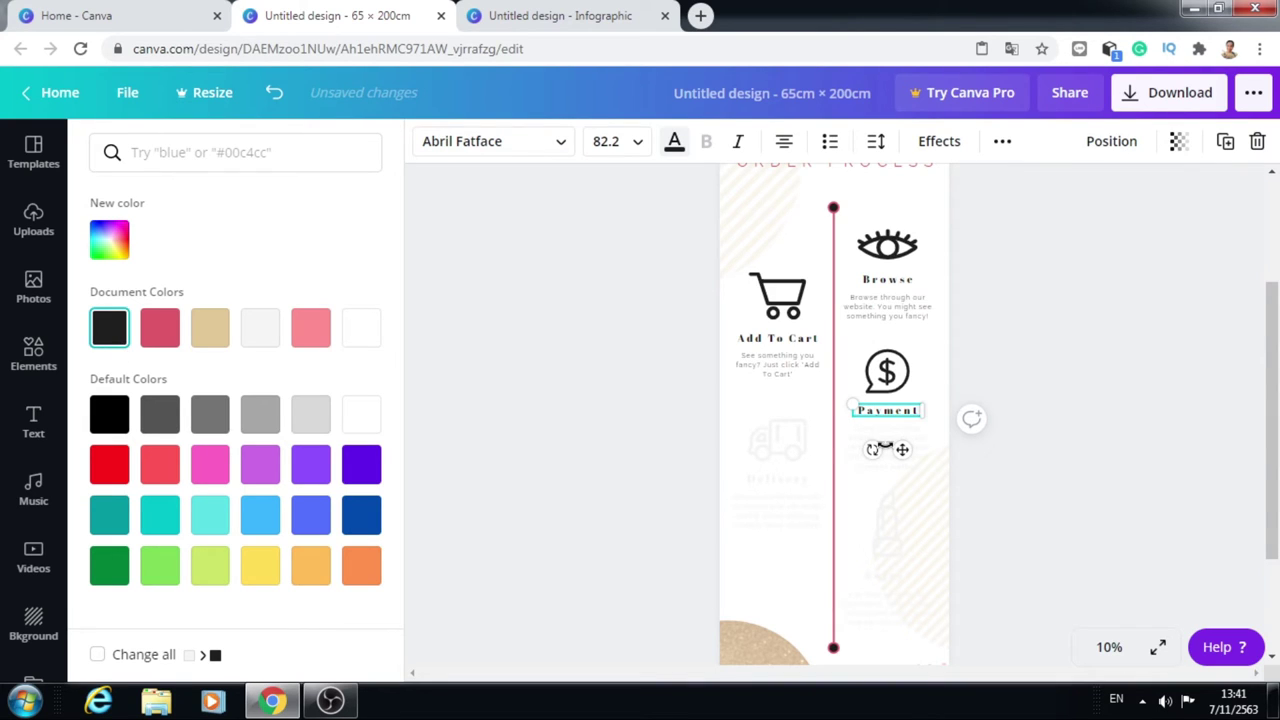
{"action": "left_click", "coordinate": [893, 445]}
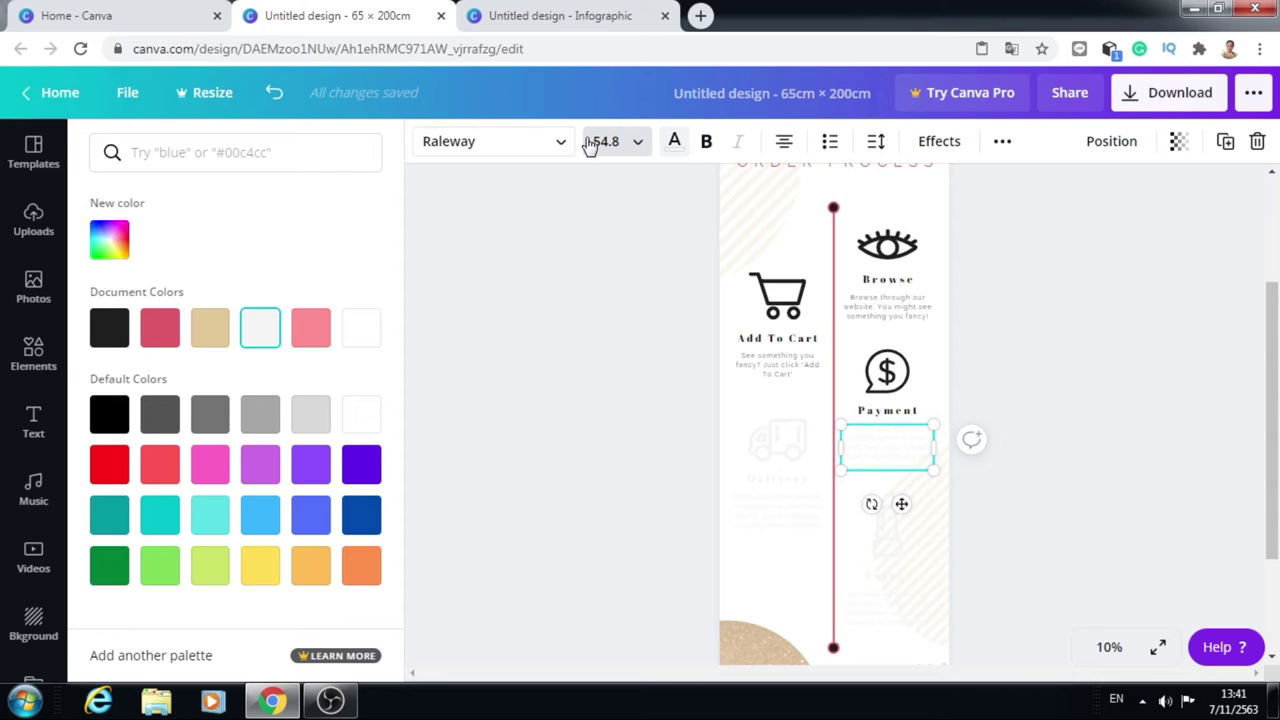
- Recolour the delivery truck icon, the Delivery heading and its description with the black document colour
{"action": "left_click", "coordinate": [778, 479]}
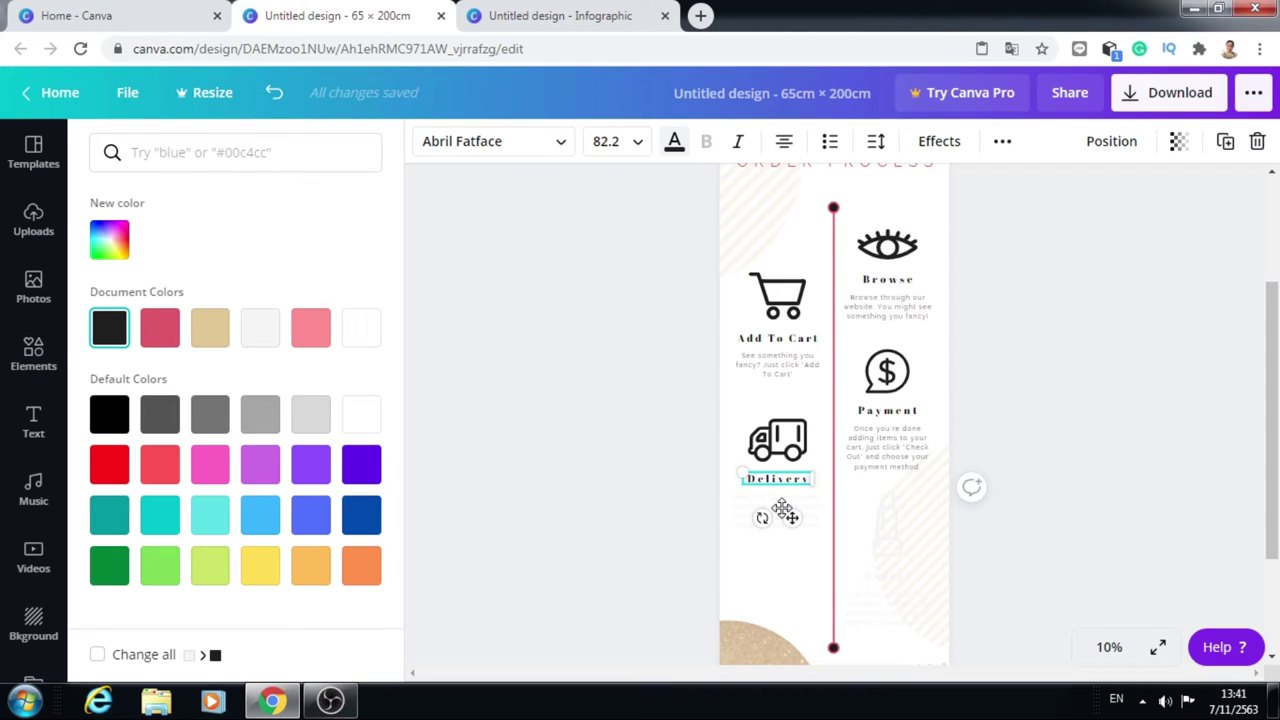
{"action": "left_click", "coordinate": [783, 512]}
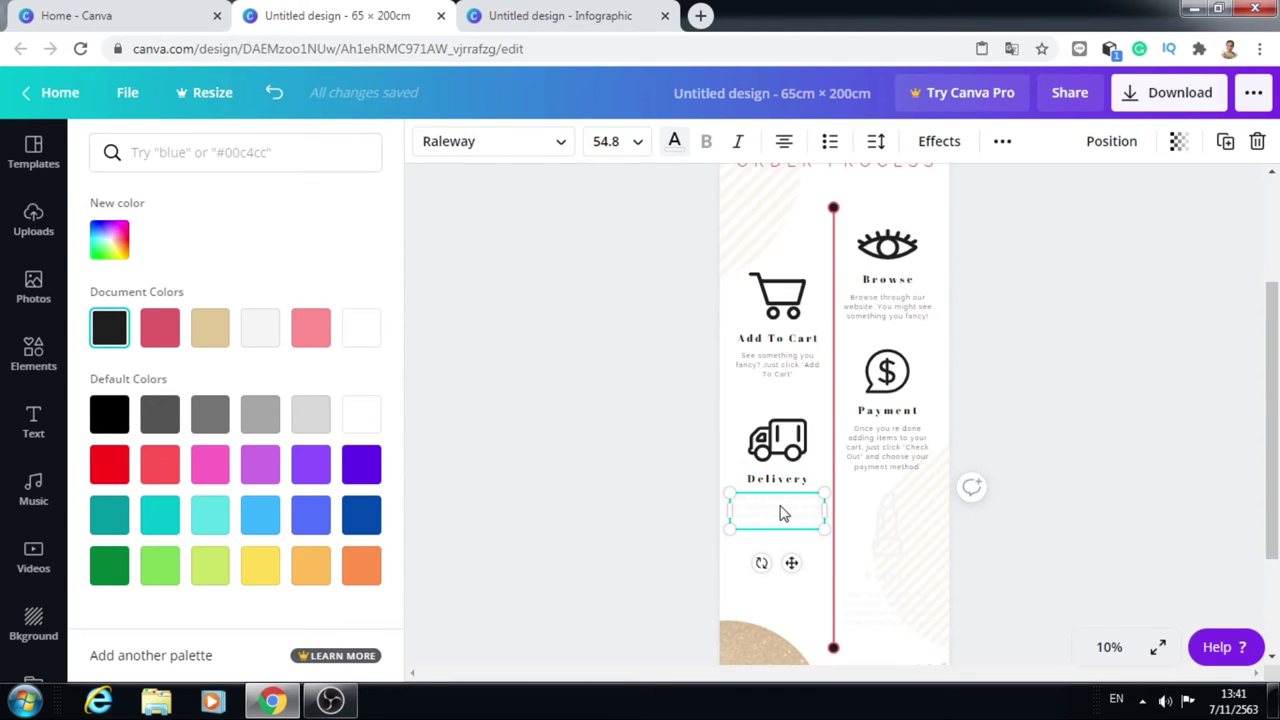
{"action": "key", "text": "Tab"}
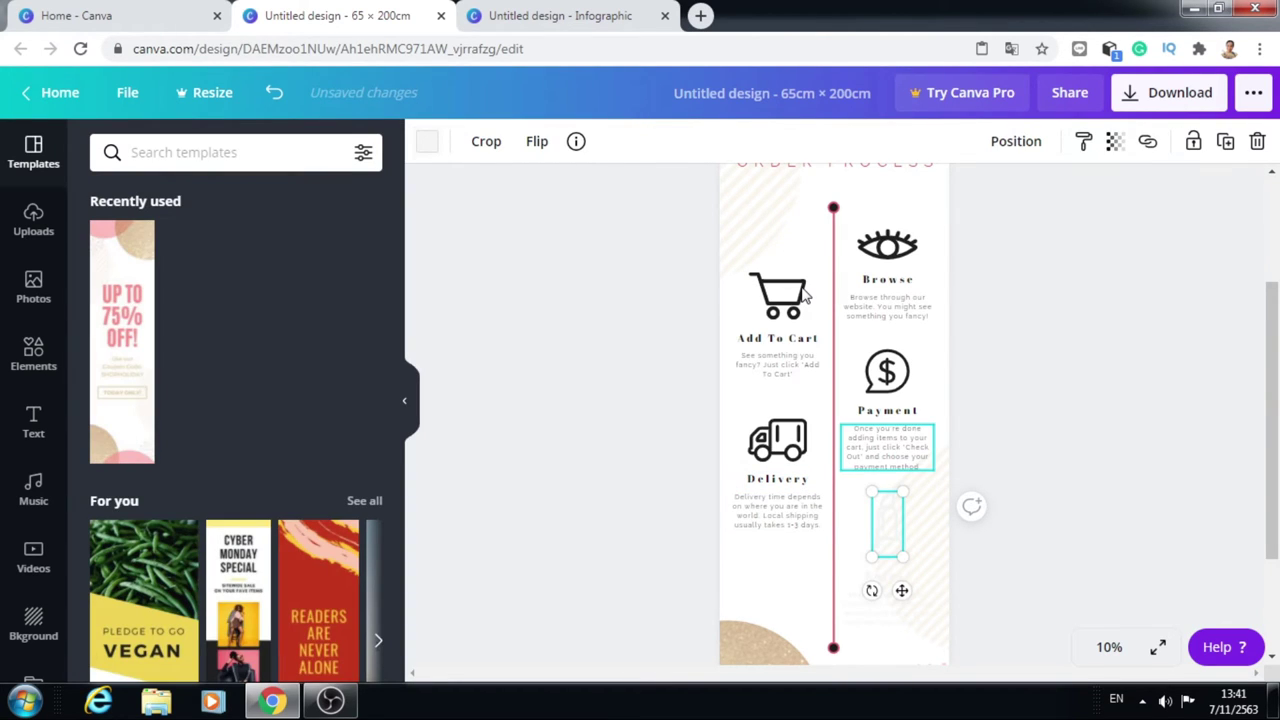
- Recolour the lipstick icon, the Enjoy! heading and its description with the black document colour
{"action": "left_click", "coordinate": [890, 575]}
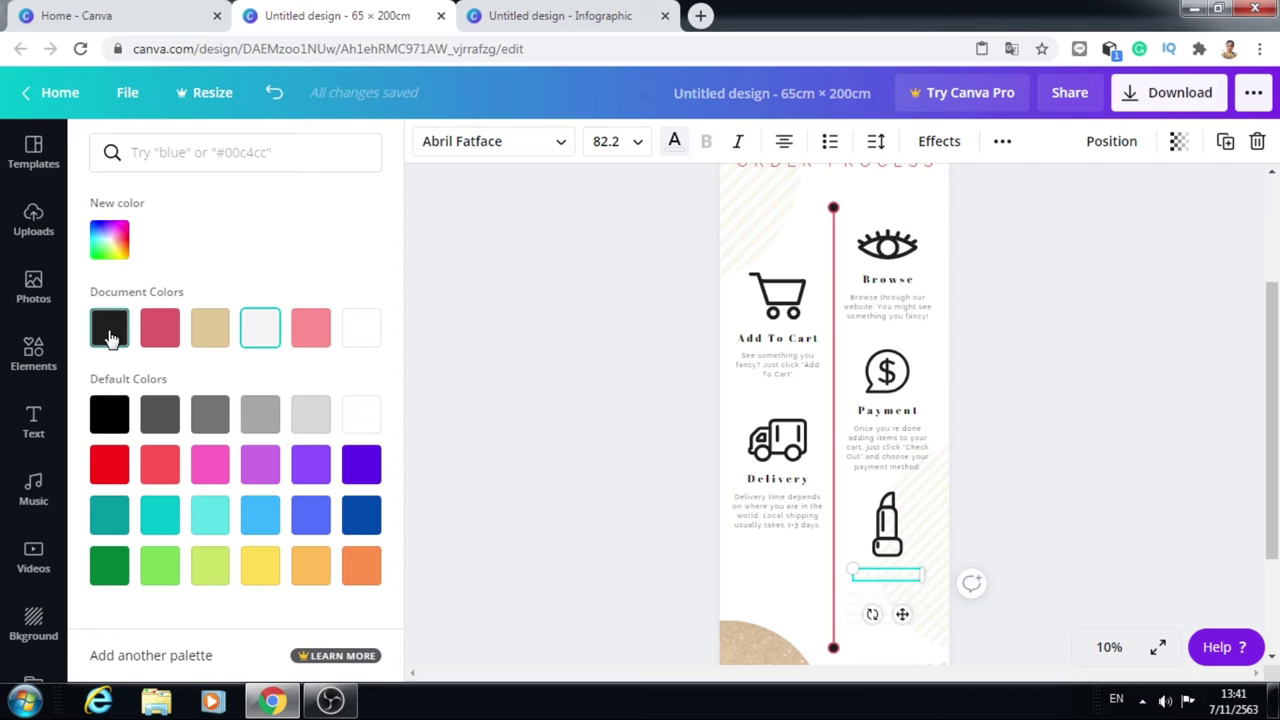
{"action": "scroll", "coordinate": [868, 274], "scroll_direction": "up", "scroll_amount": 2}
{"action": "left_click", "coordinate": [868, 274]}
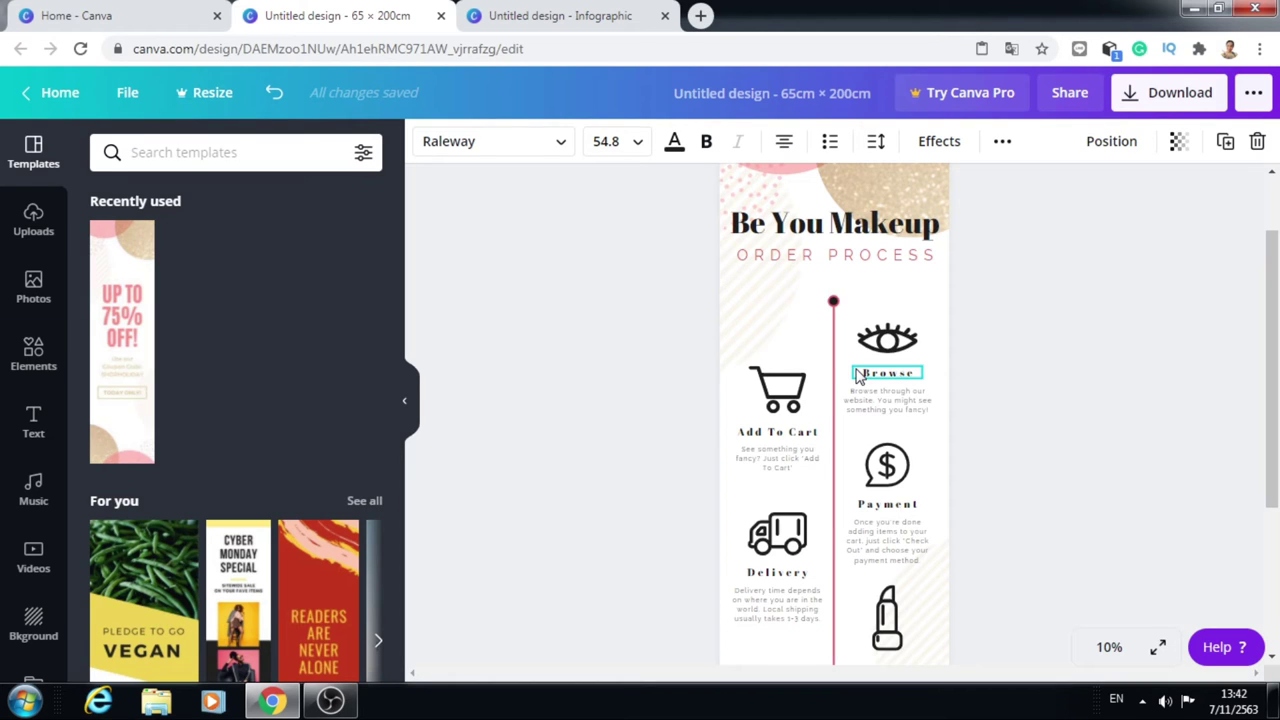
- Insert the folded-corner rectangle from the full shapes collection, flatten it into a label and centre it behind the Add To Cart heading
{"action": "left_click", "coordinate": [33, 355]}
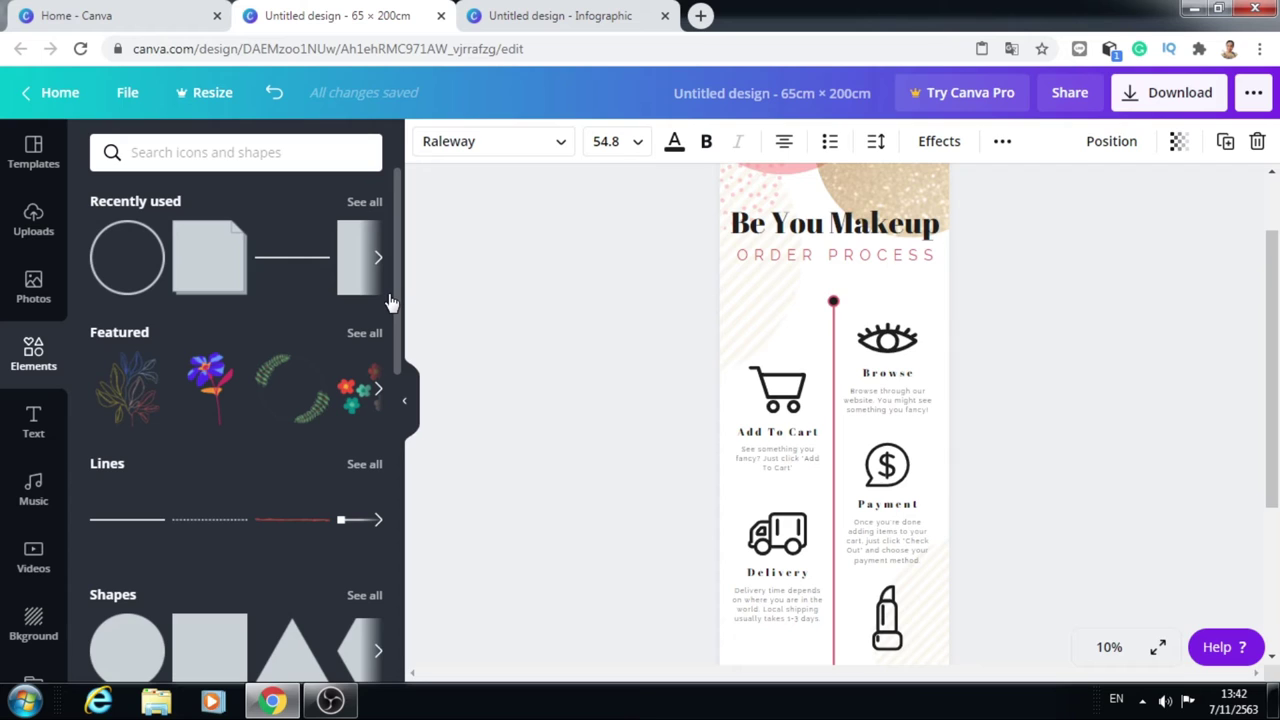
{"action": "scroll", "coordinate": [365, 360], "scroll_direction": "down", "scroll_amount": 3}
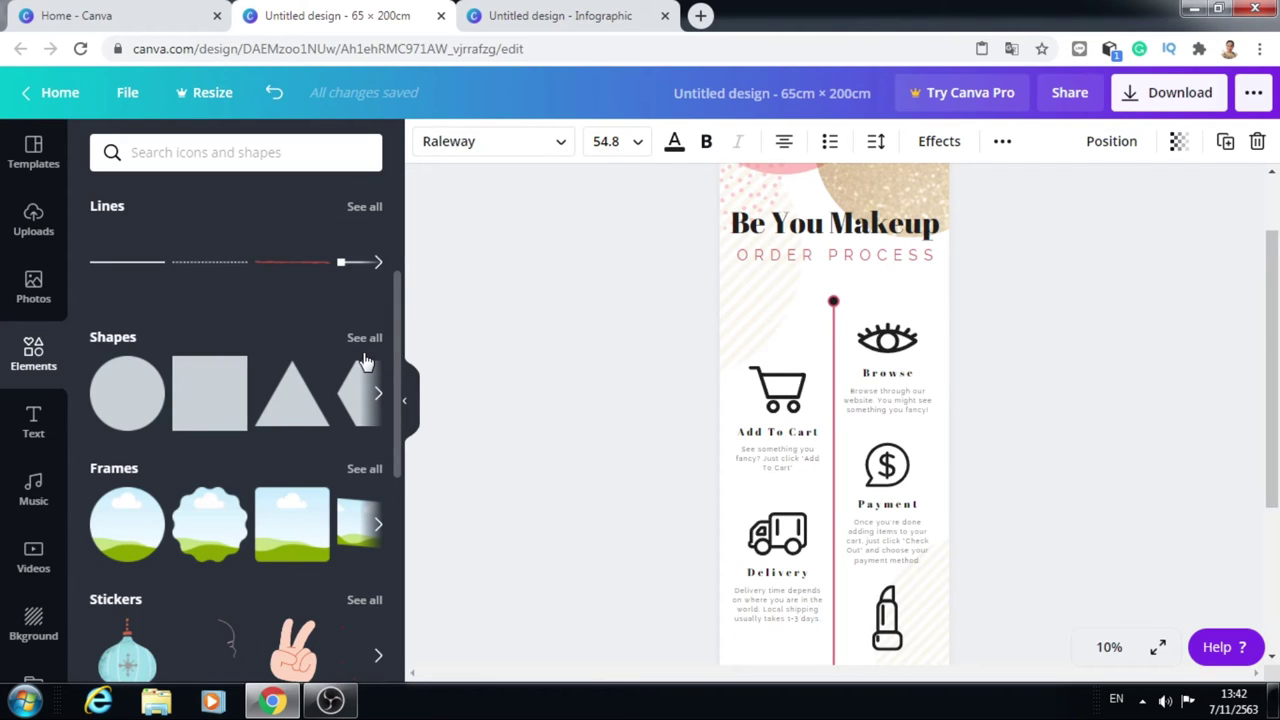
{"action": "left_click", "coordinate": [364, 340]}
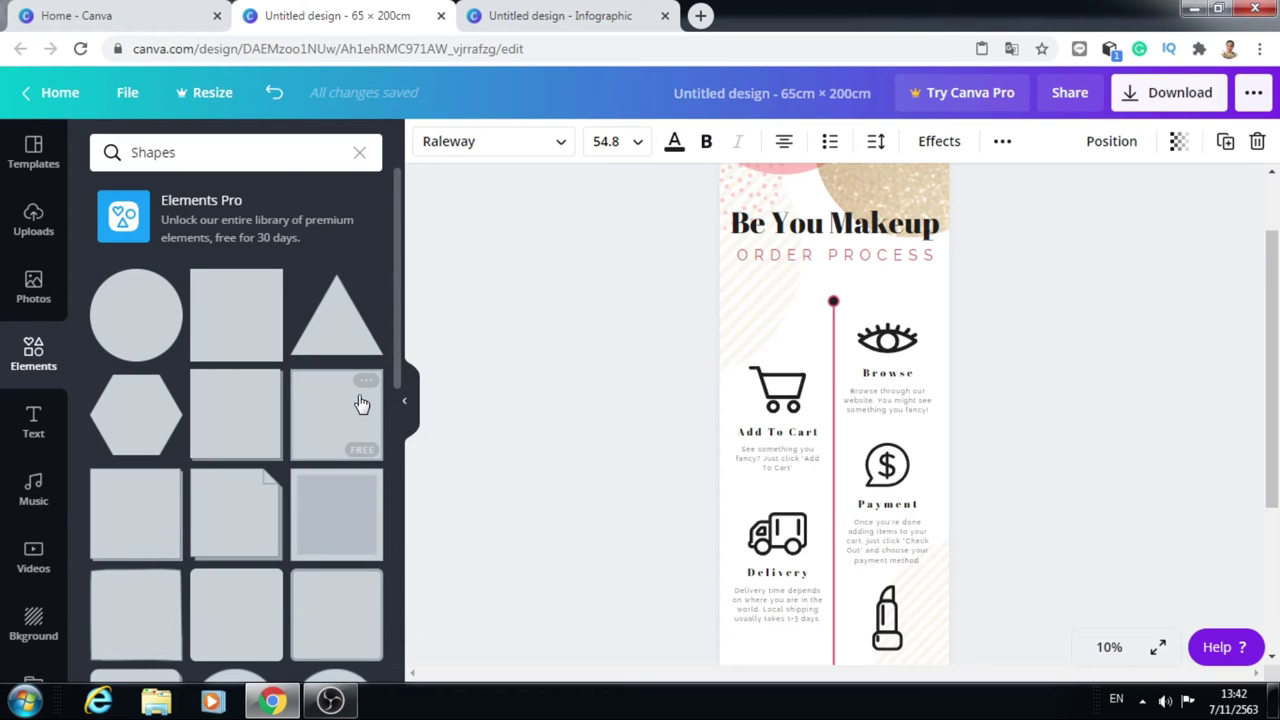
{"action": "left_click_drag", "start_coordinate": [358, 401], "coordinate": [810, 440]}
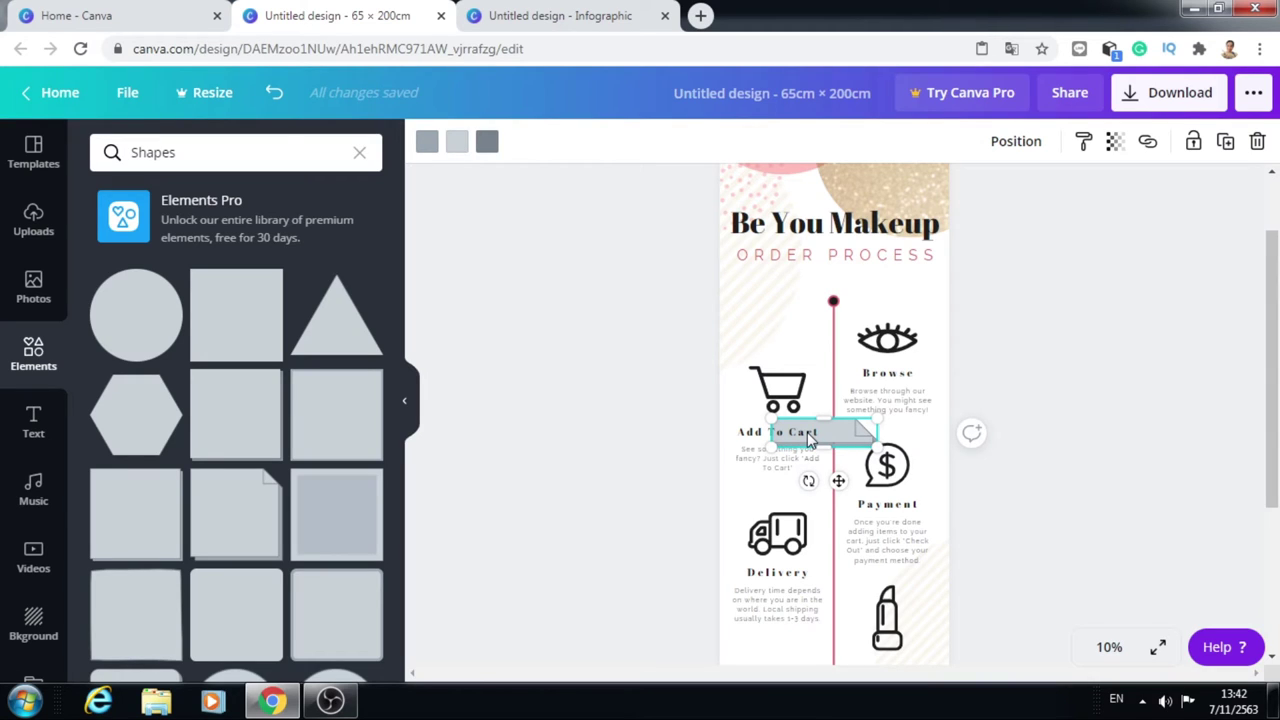
{"action": "left_click_drag", "start_coordinate": [810, 440], "coordinate": [784, 432]}
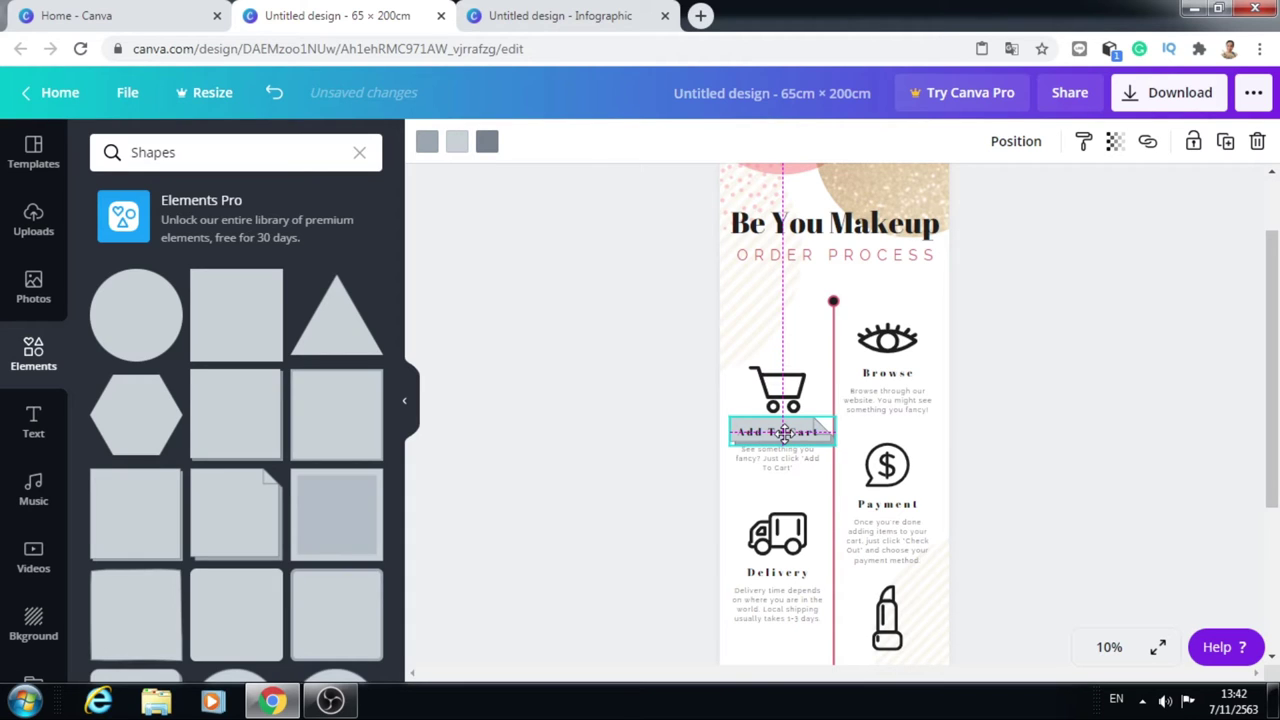
{"action": "left_click_drag", "start_coordinate": [784, 432], "coordinate": [781, 432]}
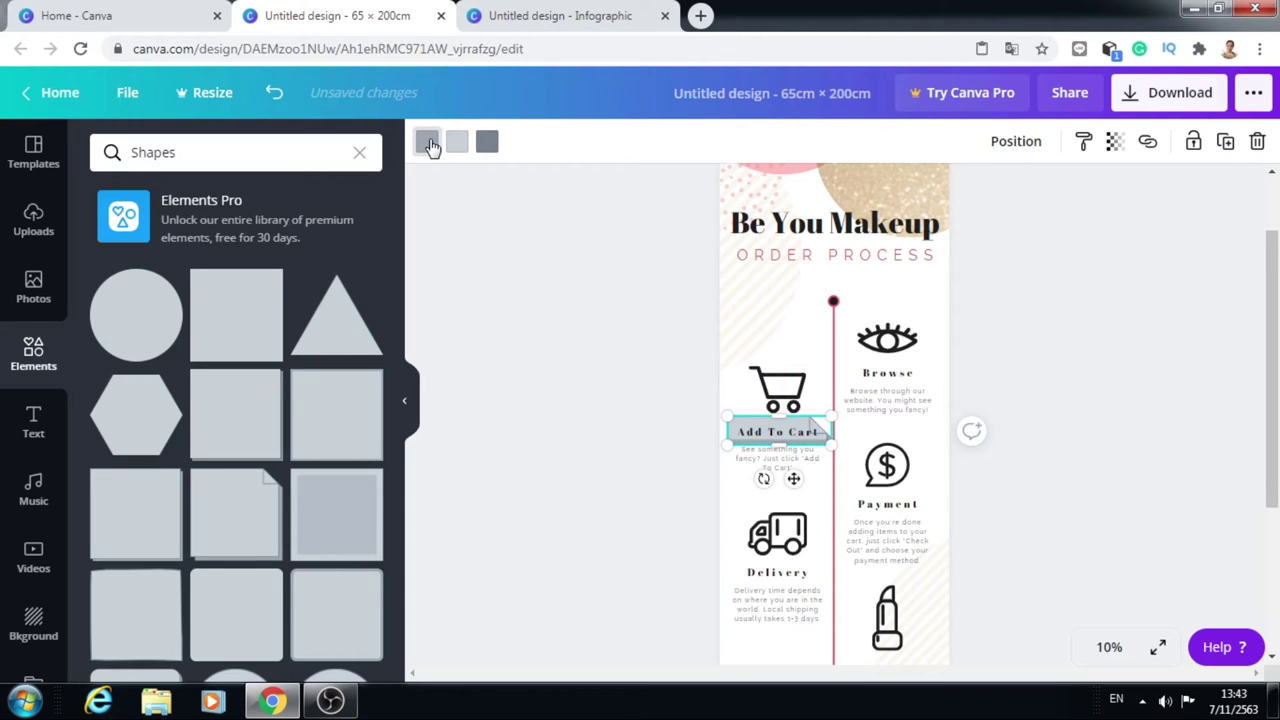
- Recolour the label's face light pink and its shadow dark pink, and fine-tune its position behind the Add To Cart heading
{"action": "left_click", "coordinate": [427, 142]}
{"action": "left_click", "coordinate": [112, 380]}
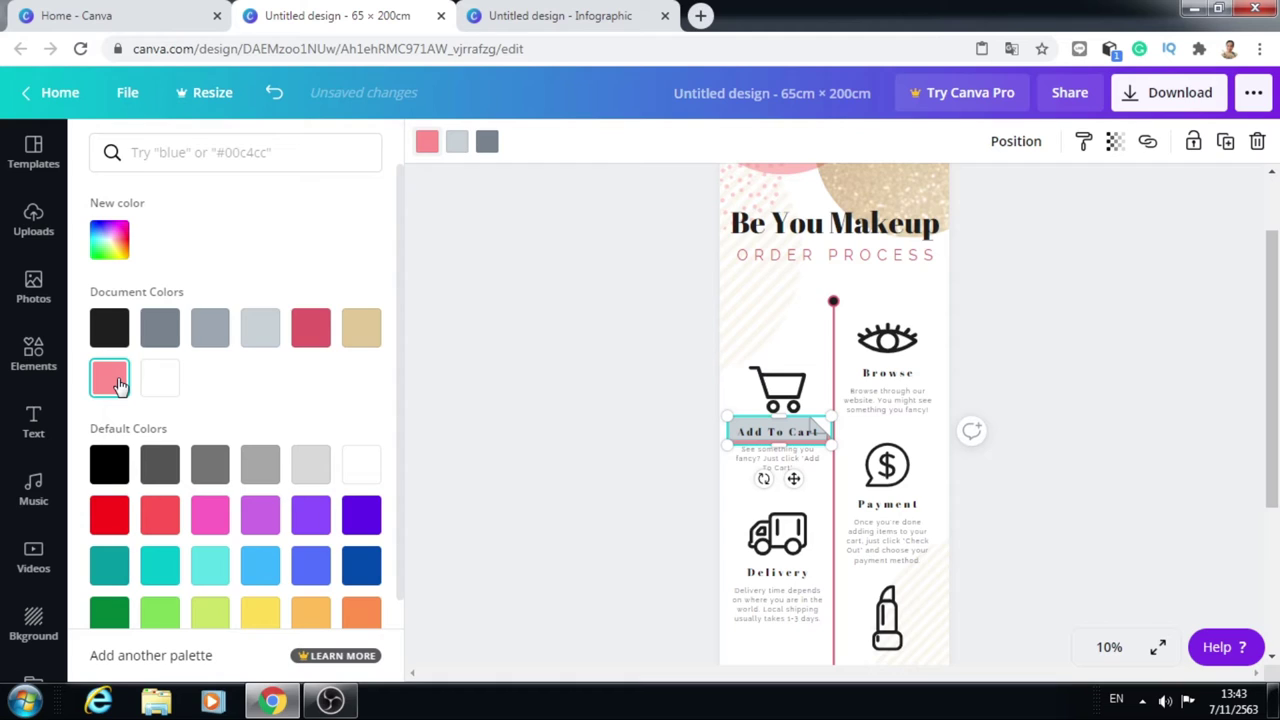
{"action": "left_click", "coordinate": [310, 328]}
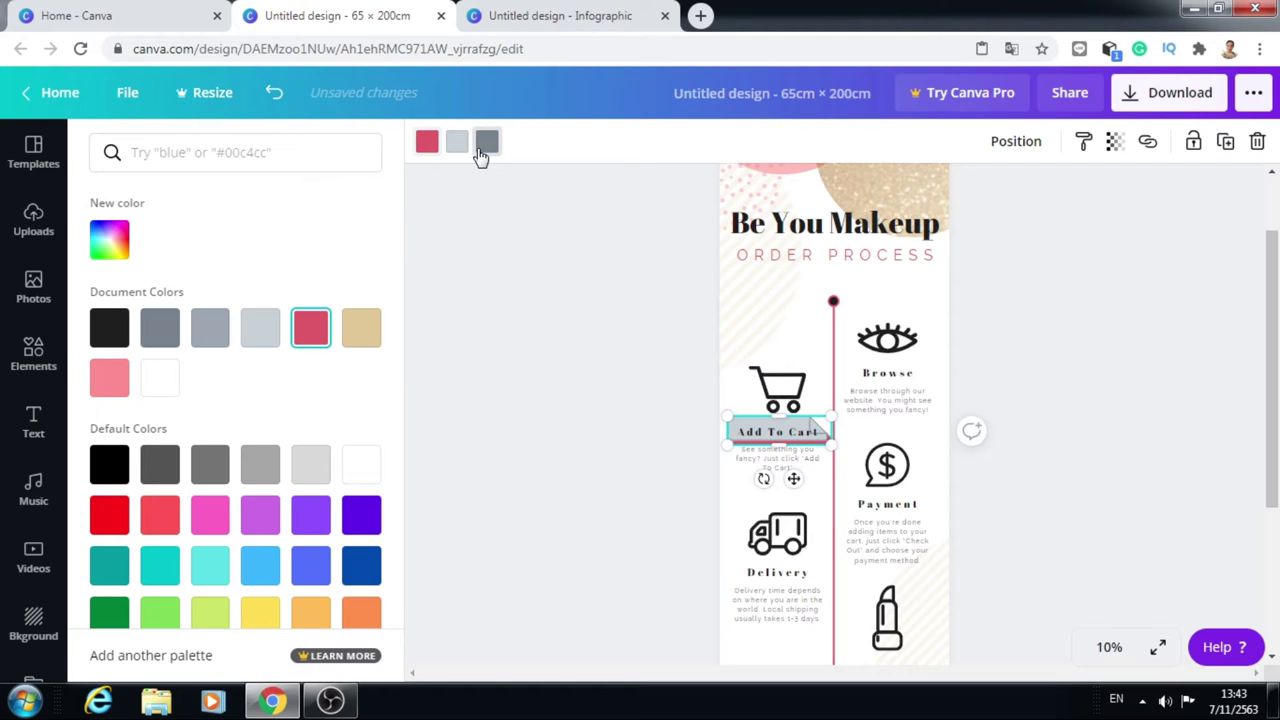
{"action": "left_click", "coordinate": [1268, 525]}
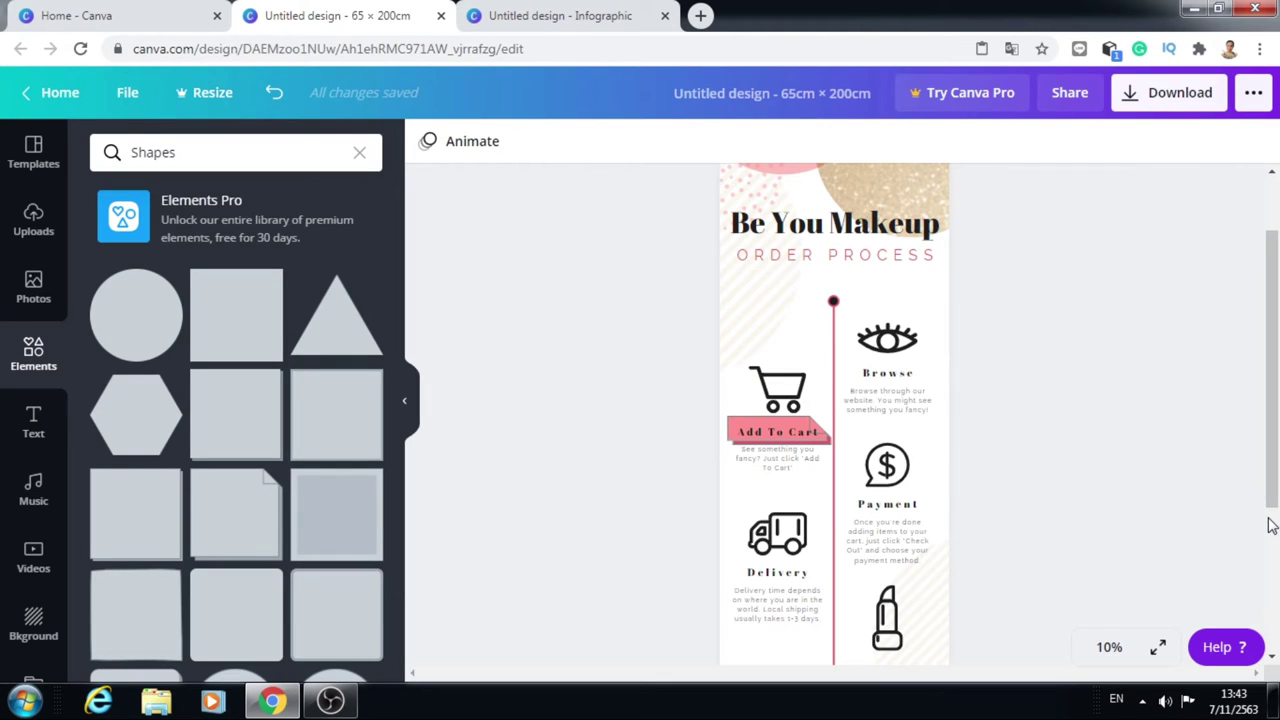
{"action": "left_click", "coordinate": [795, 440]}
{"action": "scroll", "coordinate": [733, 513], "scroll_direction": "up", "scroll_amount": 1}
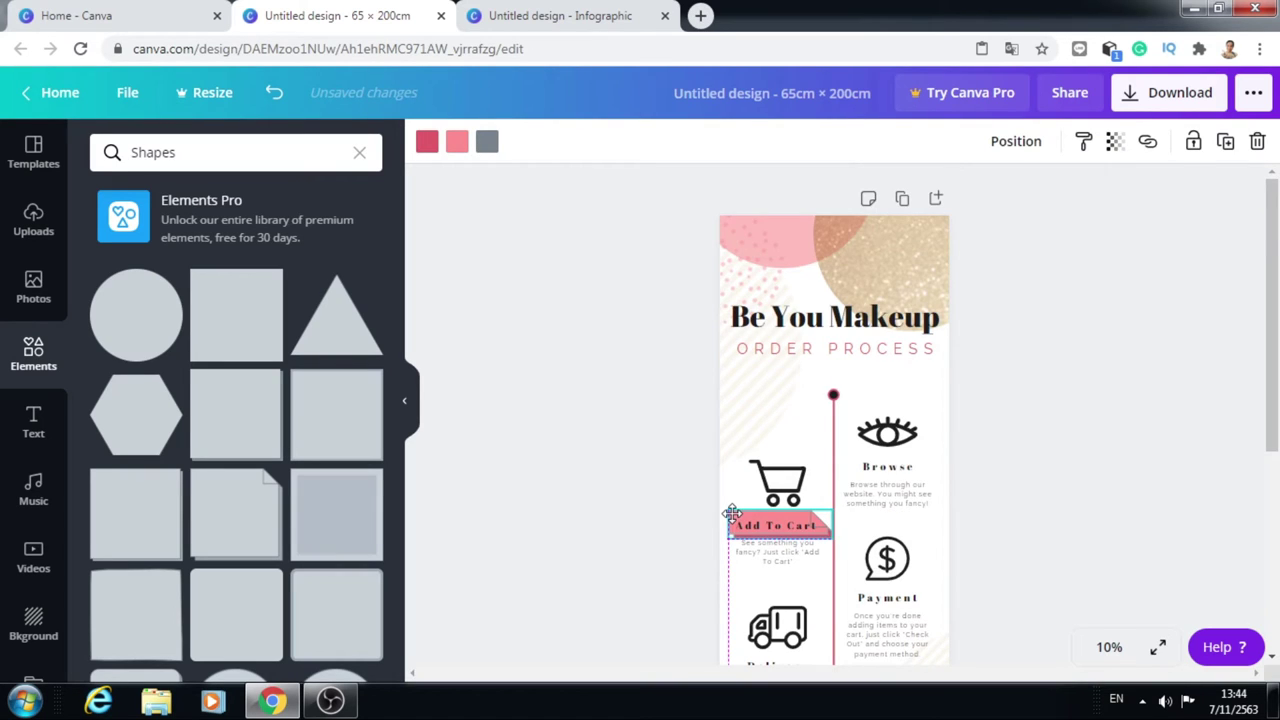
{"action": "scroll", "coordinate": [750, 430], "scroll_direction": "down", "scroll_amount": 2}
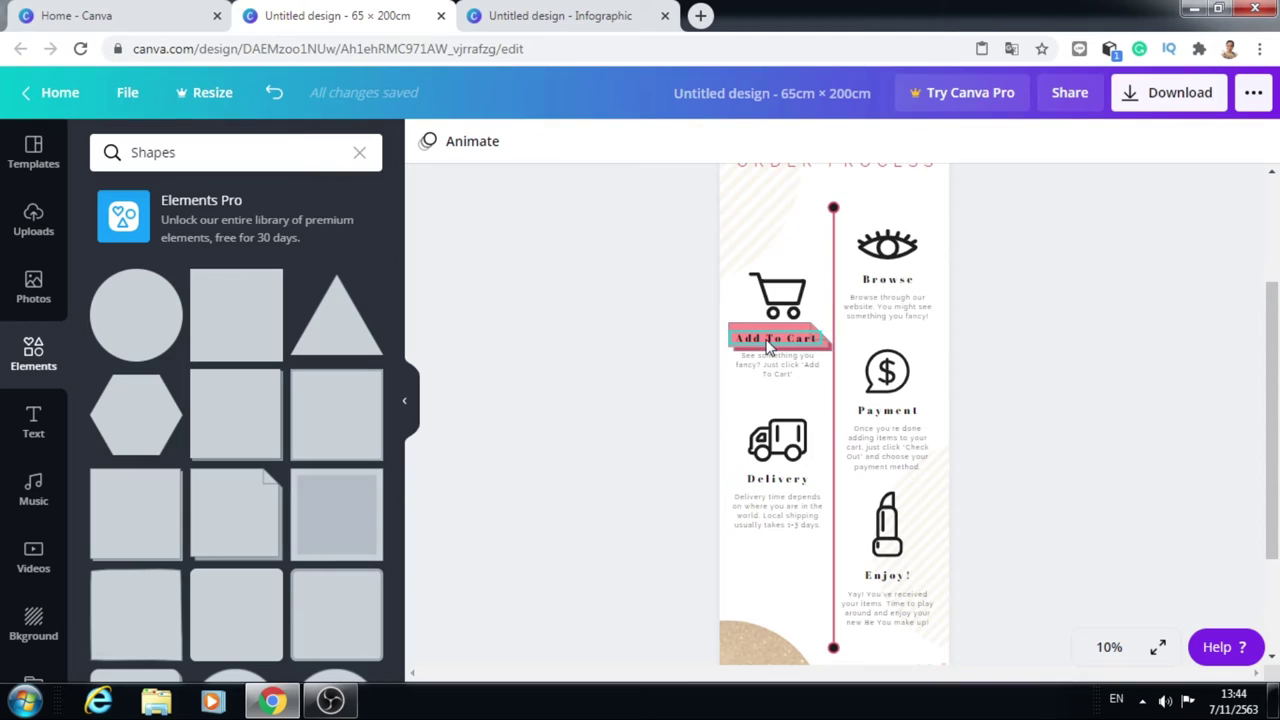
- Duplicate the pink label, place the copy over the Browse heading and layer it behind the text
{"action": "left_click", "coordinate": [770, 346]}
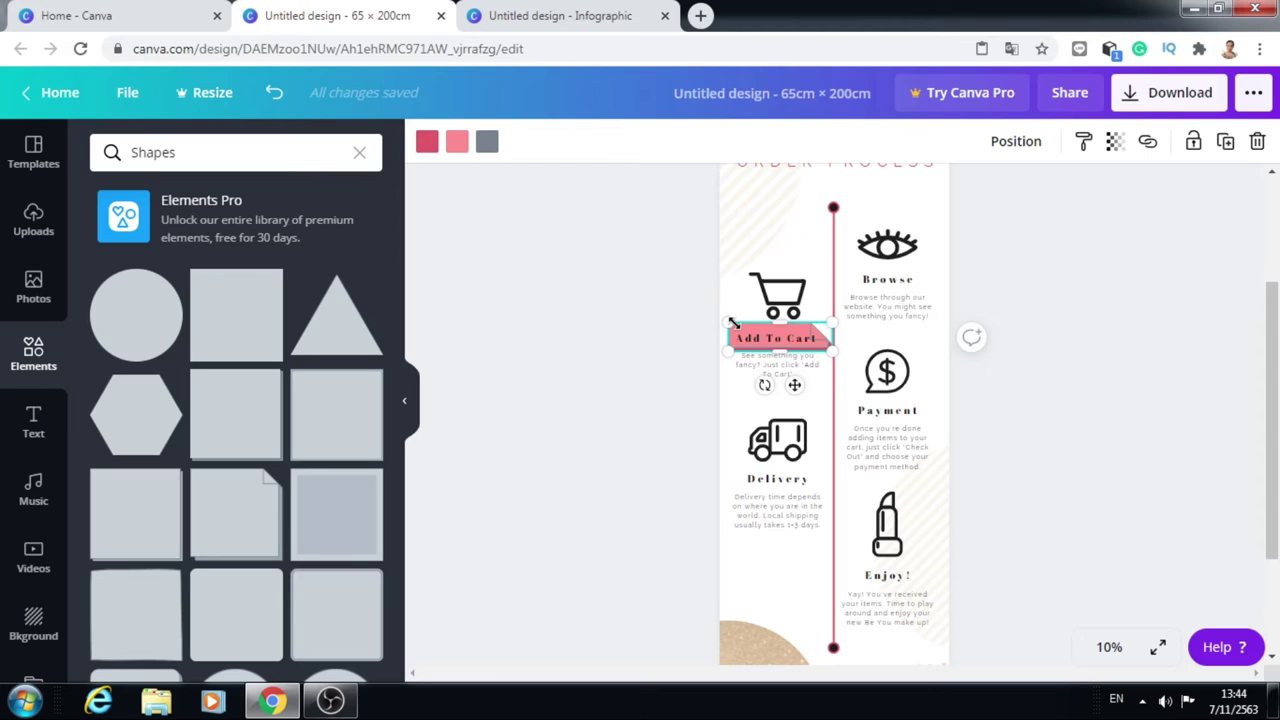
{"action": "left_click_drag", "start_coordinate": [776, 340], "coordinate": [888, 278]}
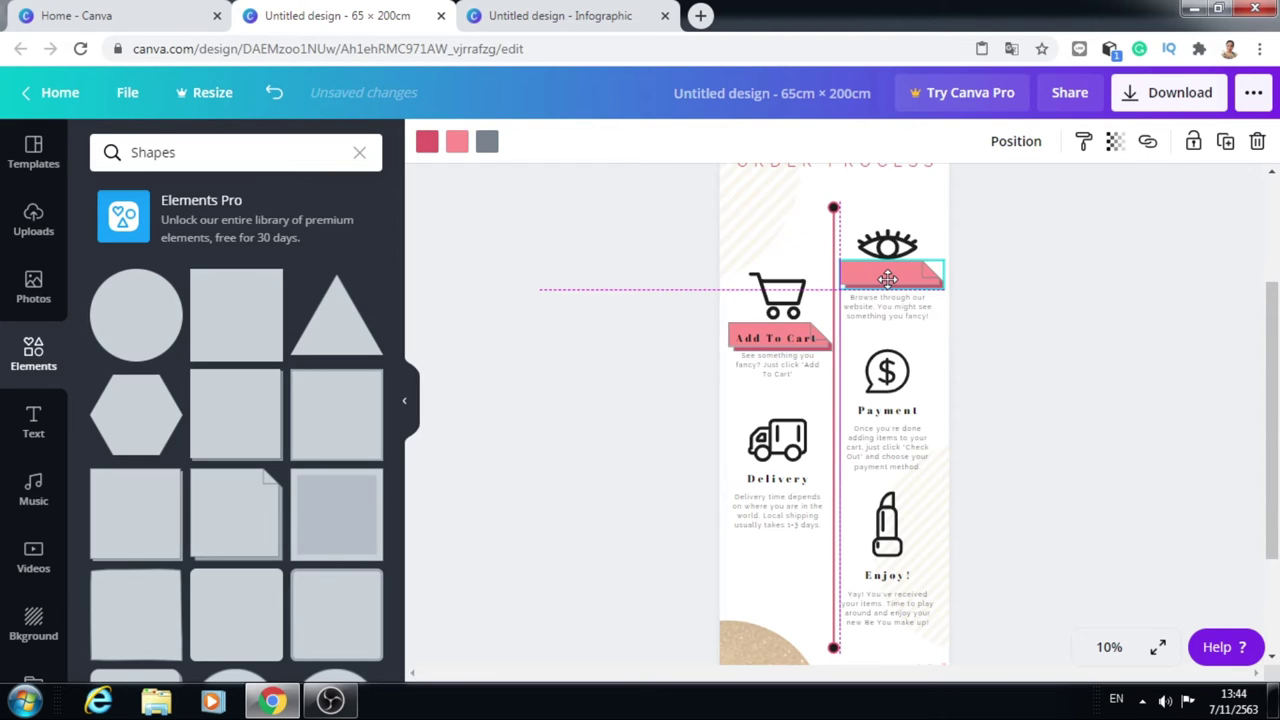
{"action": "left_click", "coordinate": [1016, 141]}
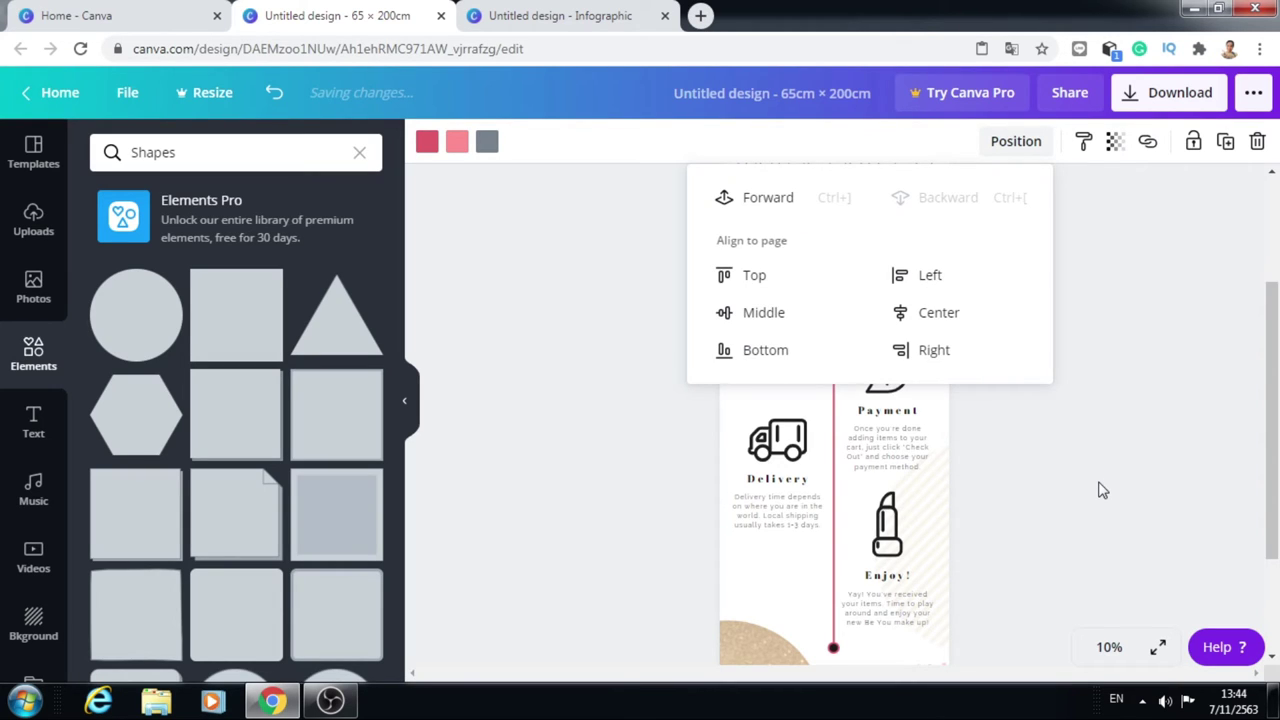
{"action": "left_click", "coordinate": [1101, 490]}
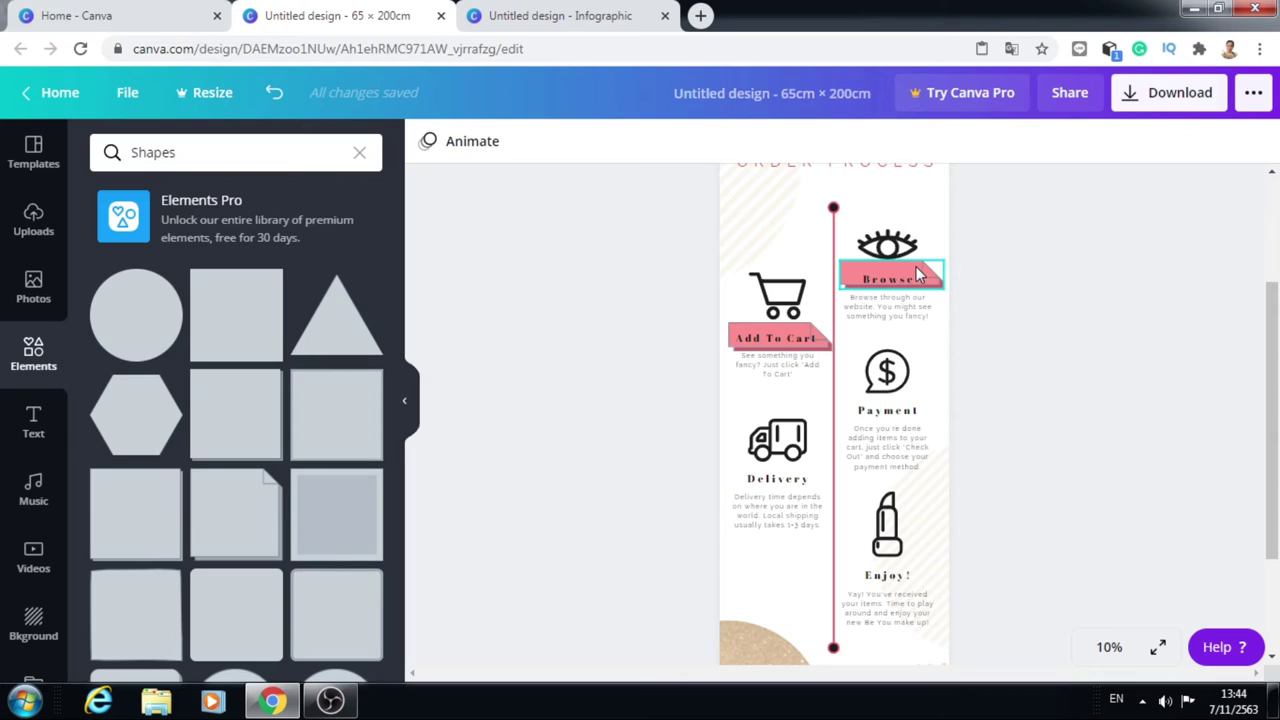
- Place further copies of the pink label at the Payment and Delivery headings and send them behind the text
{"action": "left_click_drag", "start_coordinate": [916, 266], "coordinate": [916, 395]}
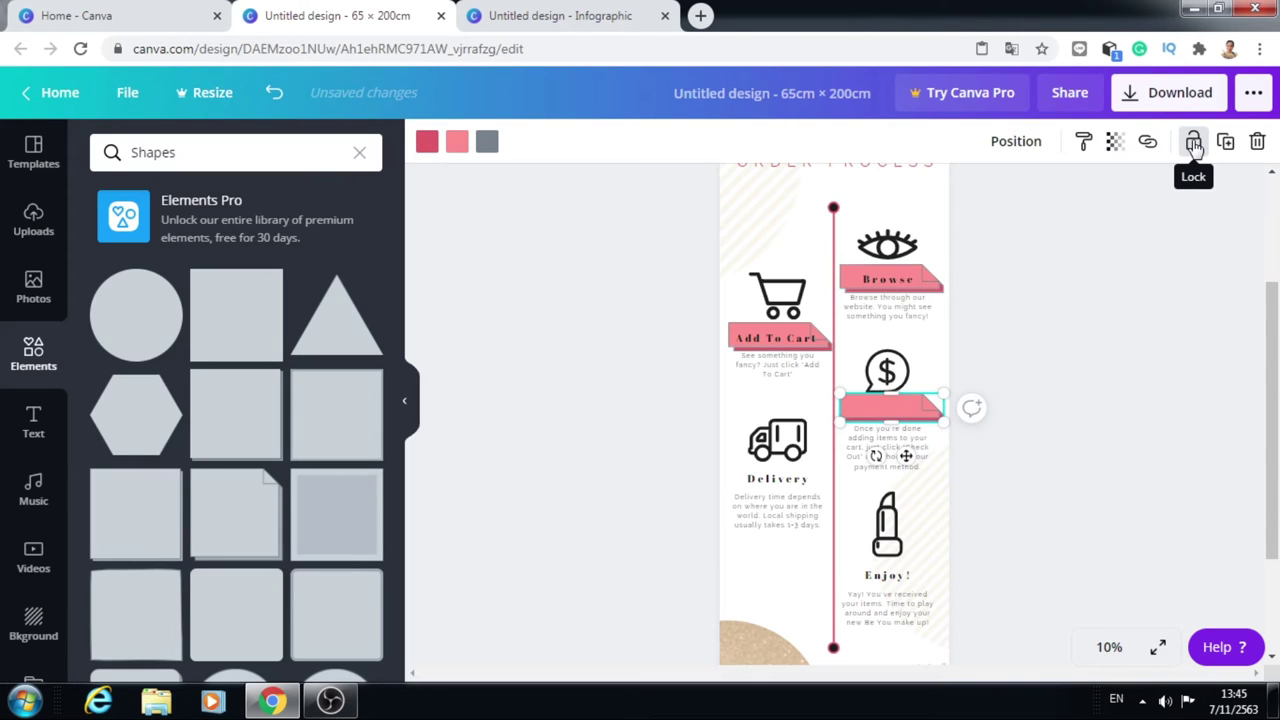
{"action": "key", "text": "ctrl+["}
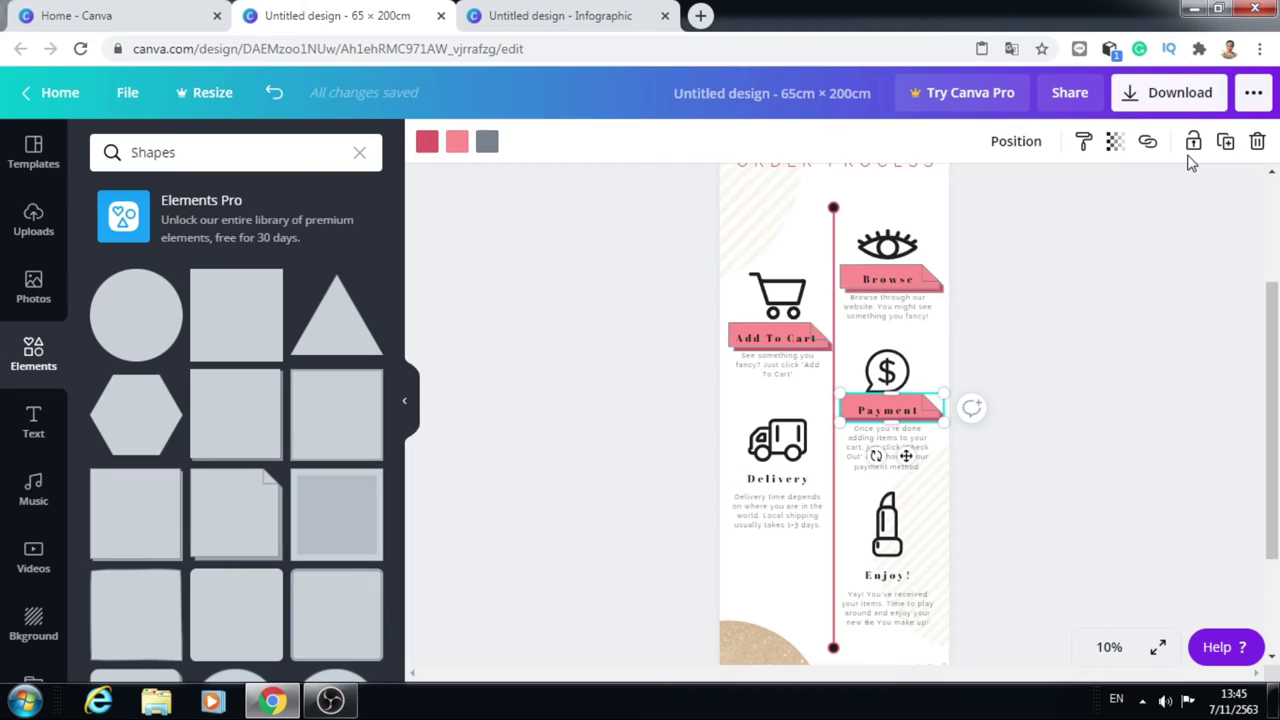
{"action": "left_click", "coordinate": [1016, 141]}
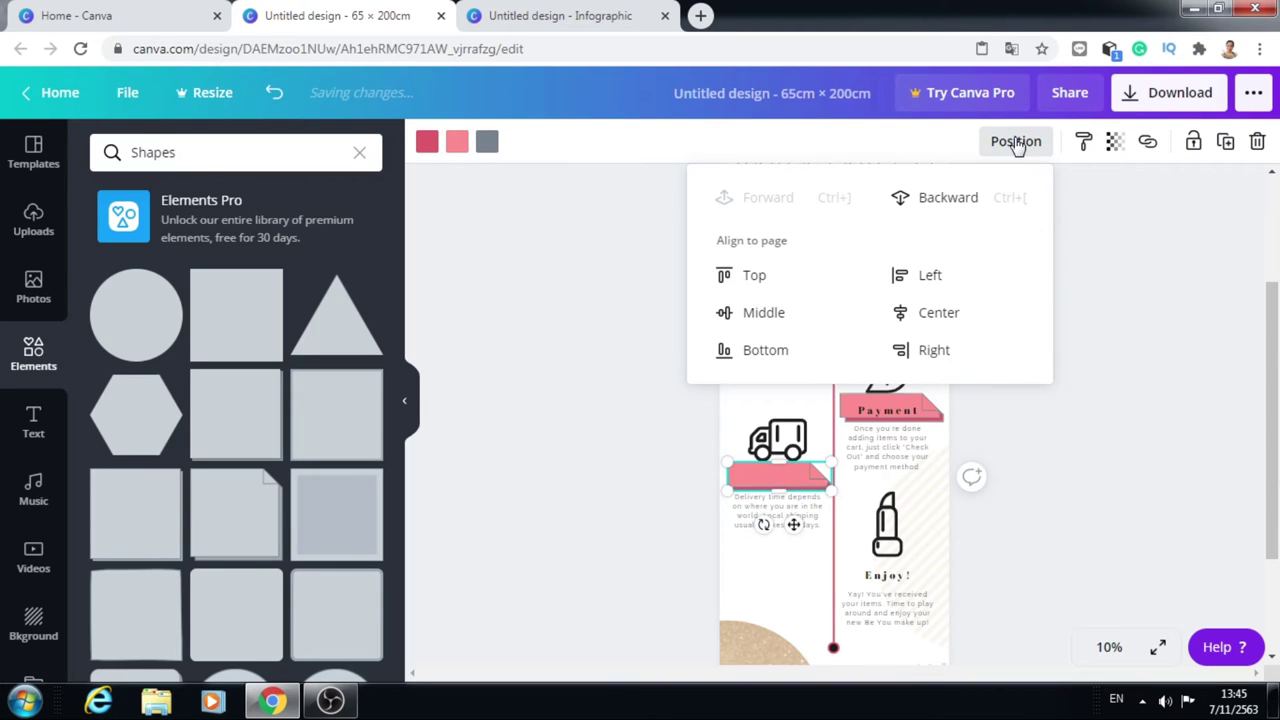
{"action": "key", "text": "ctrl+["}
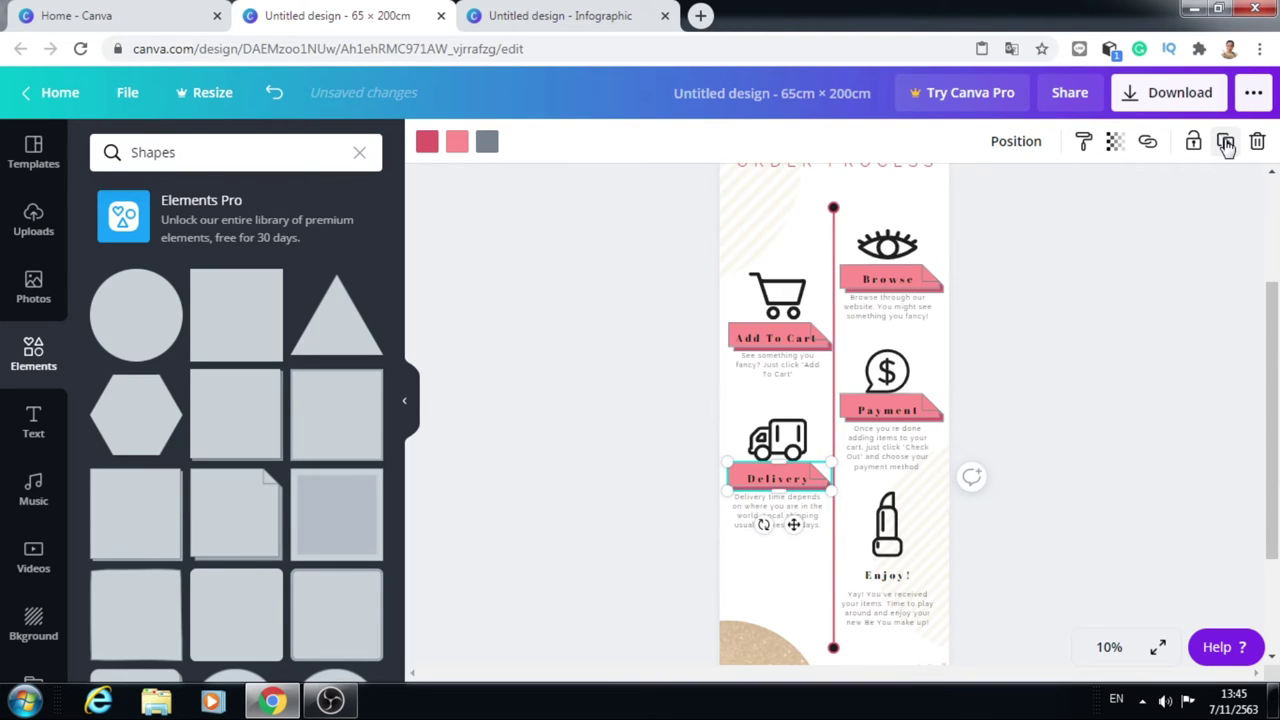
- Place a copy of the pink label behind the Enjoy! heading and recolour the background's diagonal stripes pink
{"action": "left_click", "coordinate": [1226, 141]}
{"action": "left_click_drag", "start_coordinate": [785, 485], "coordinate": [895, 575]}
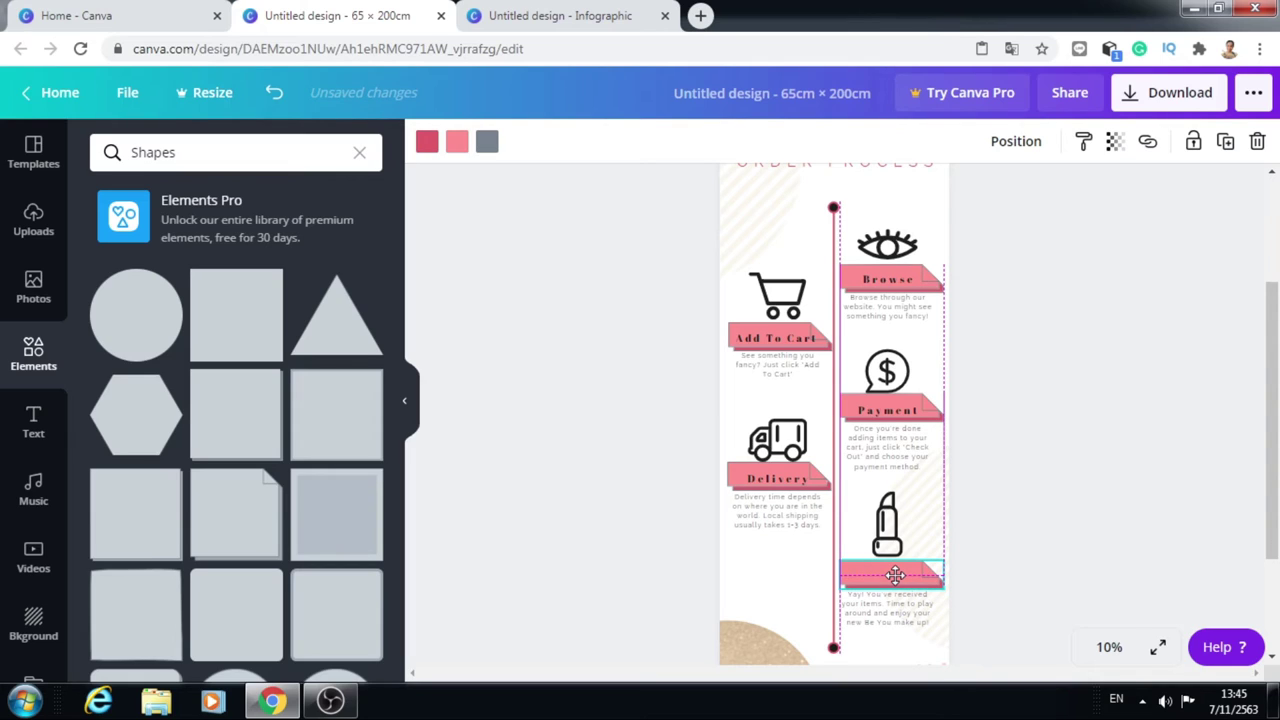
{"action": "key", "text": "ctrl+["}
{"action": "left_click", "coordinate": [1197, 455]}
{"action": "scroll", "coordinate": [1197, 455], "scroll_direction": "down", "scroll_amount": 2}
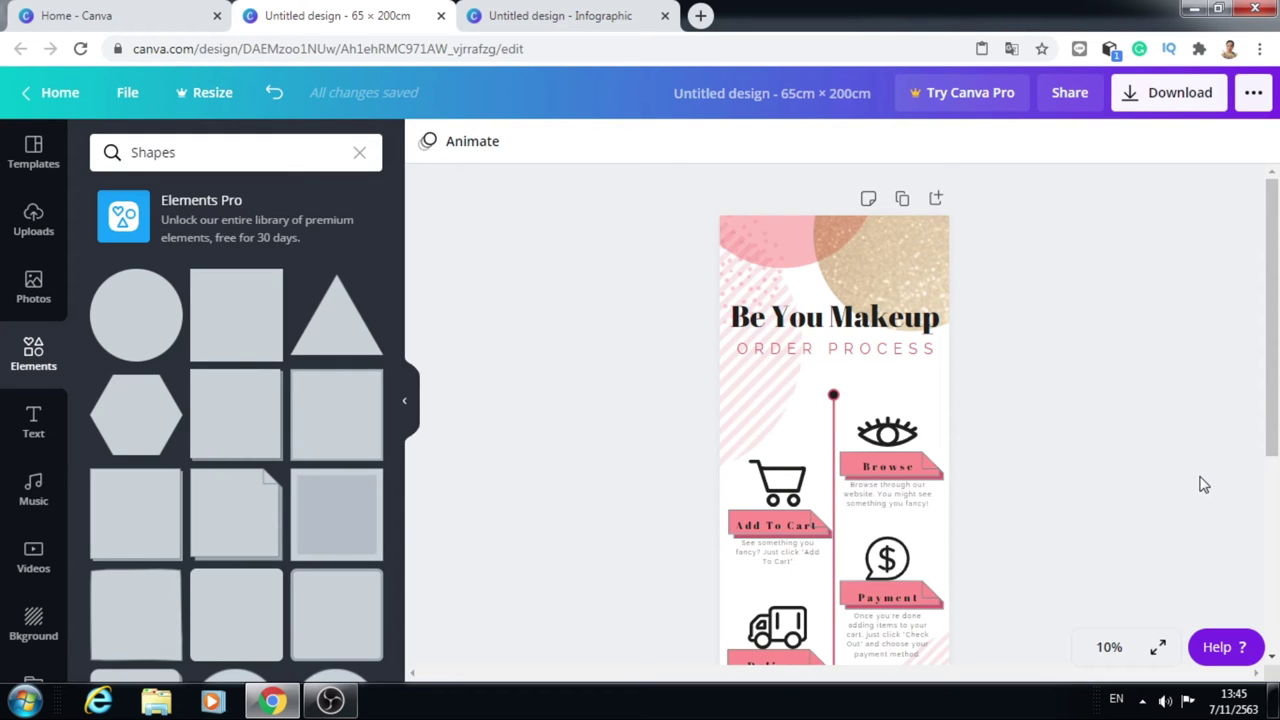
- Check the banner from top to bottom and duplicate the page
{"action": "scroll", "coordinate": [1004, 334], "scroll_direction": "down", "scroll_amount": 3}
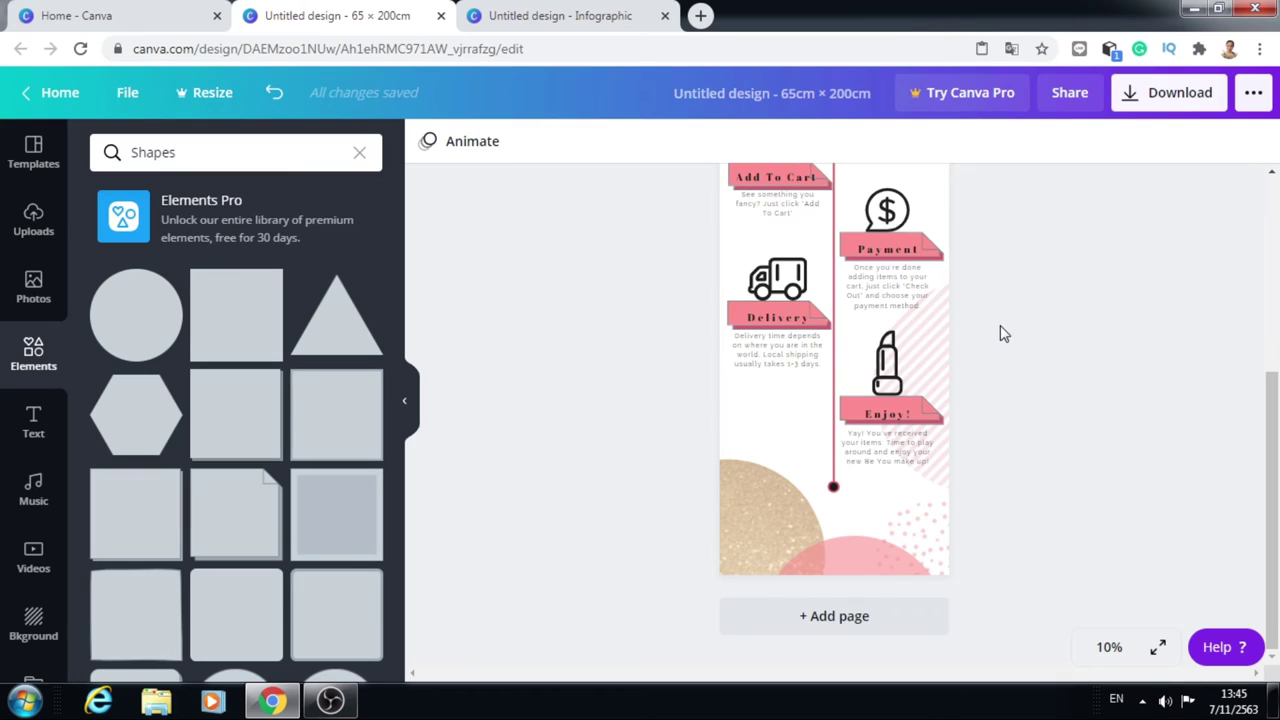
{"action": "scroll", "coordinate": [1090, 402], "scroll_direction": "up", "scroll_amount": 2}
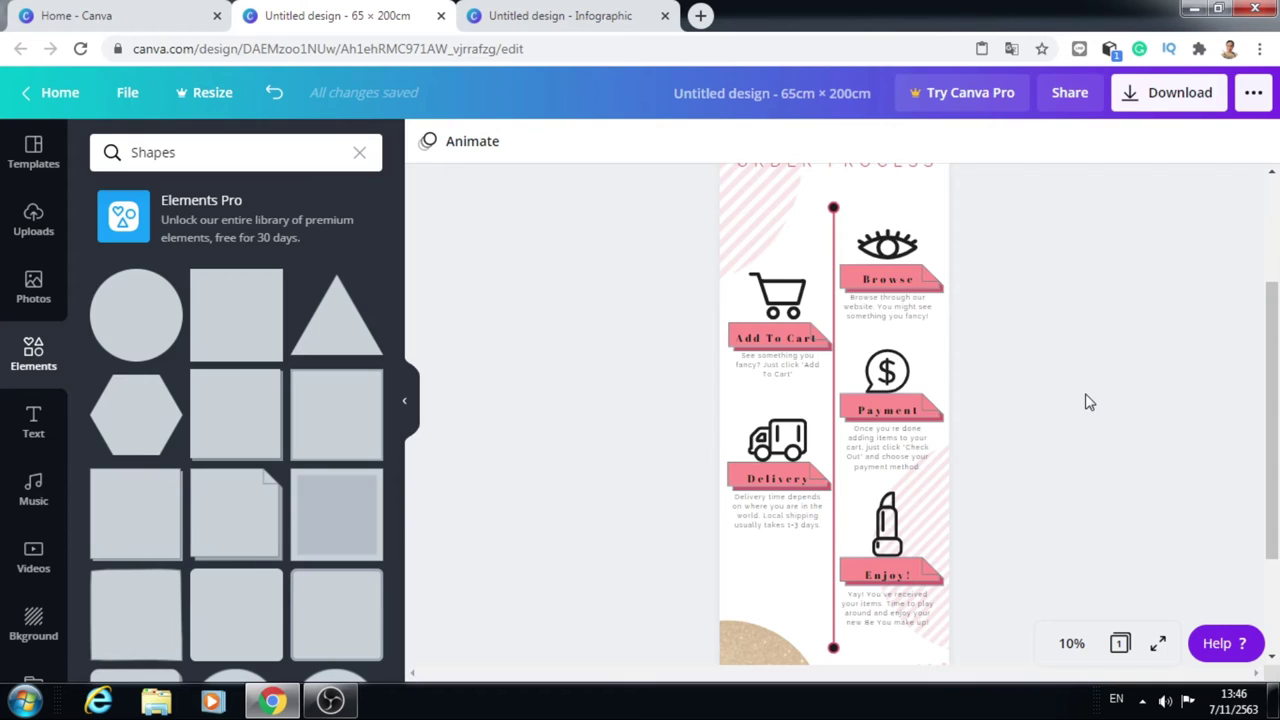
{"action": "scroll", "coordinate": [1090, 402], "scroll_direction": "down", "scroll_amount": 1}
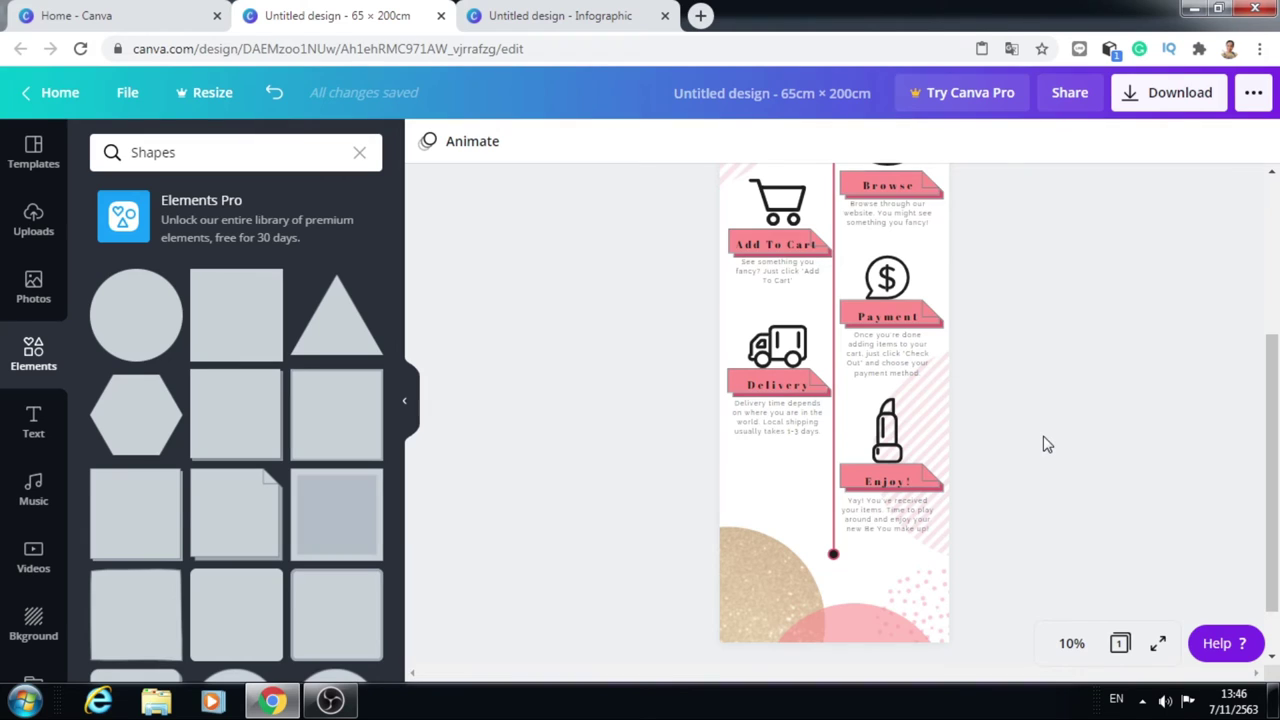
{"action": "scroll", "coordinate": [1045, 444], "scroll_direction": "up", "scroll_amount": 3}
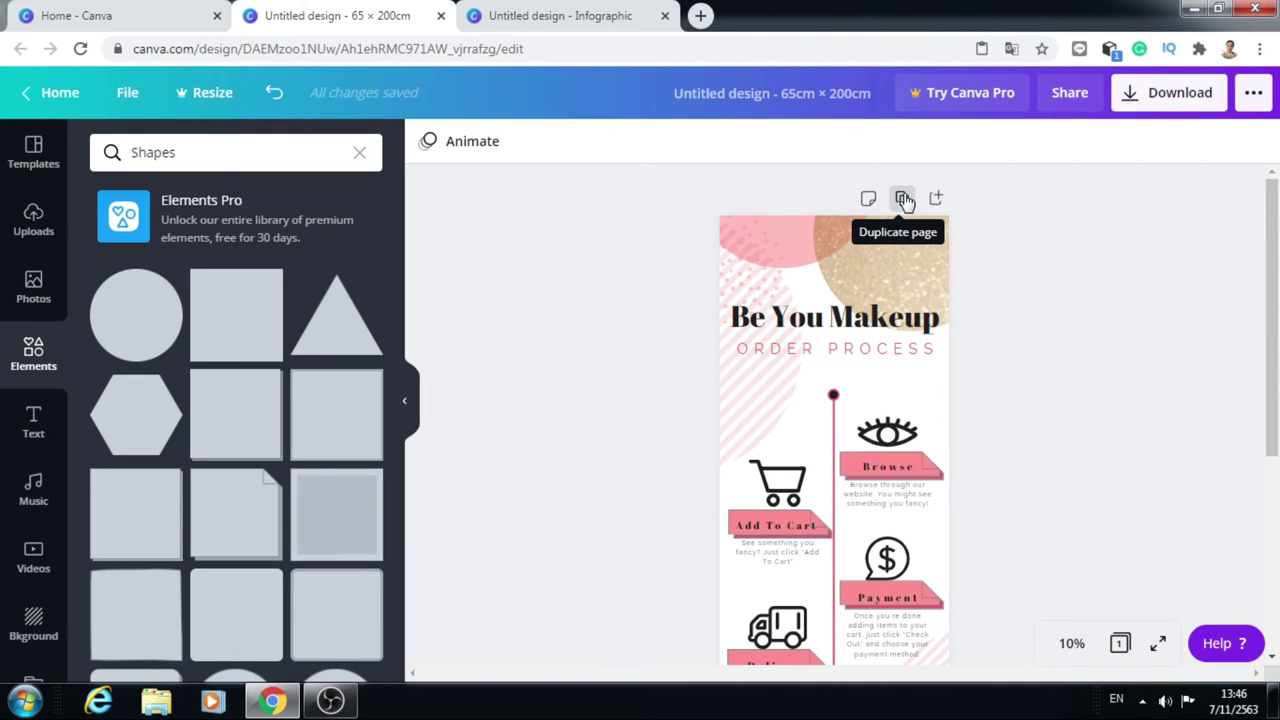
{"action": "left_click", "coordinate": [903, 199]}
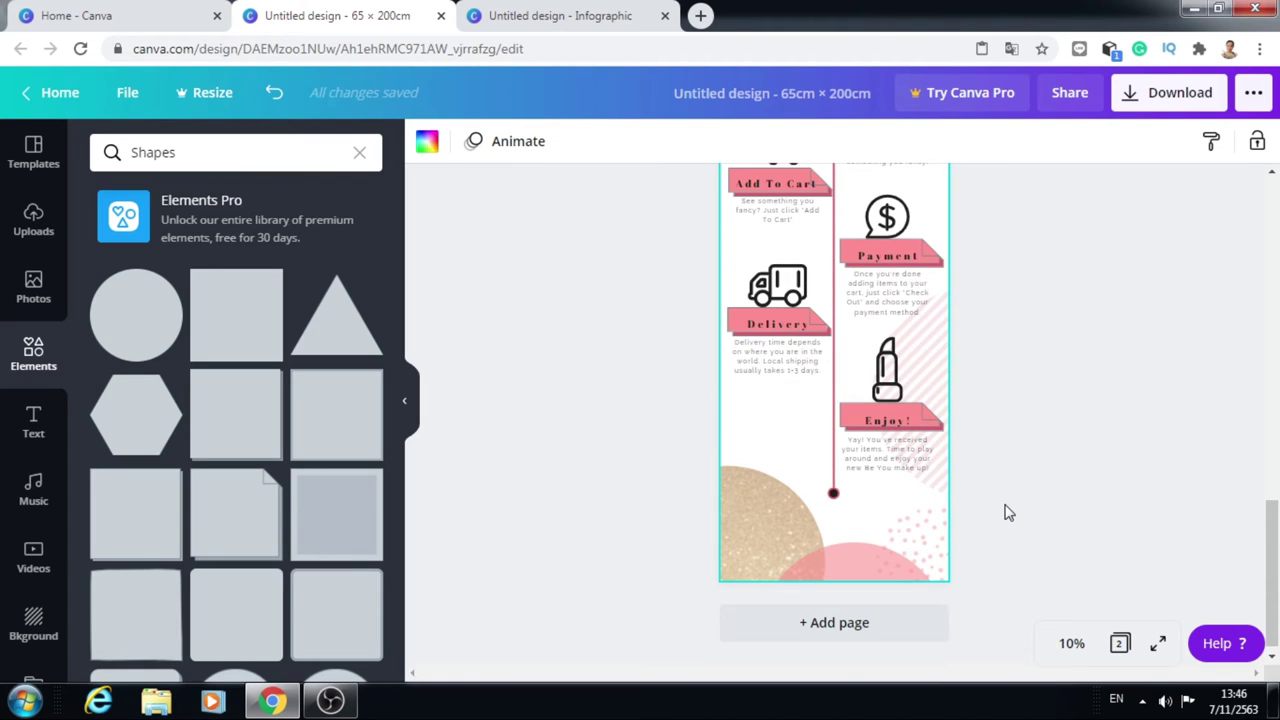
- Clear the title, timeline, icons, labels and texts from page 2, keeping only the background decorations
{"action": "scroll", "coordinate": [898, 450], "scroll_direction": "up", "scroll_amount": 10}
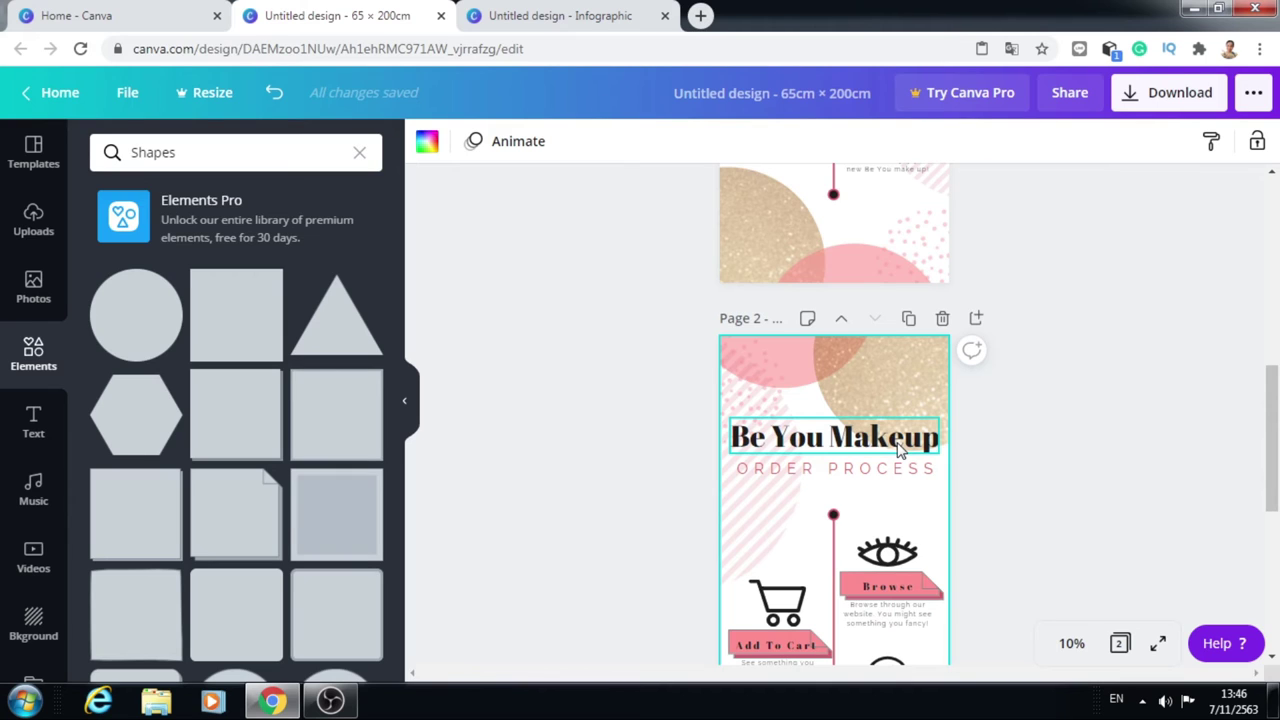
{"action": "scroll", "coordinate": [898, 450], "scroll_direction": "down", "scroll_amount": 2}
{"action": "left_click", "coordinate": [858, 404]}
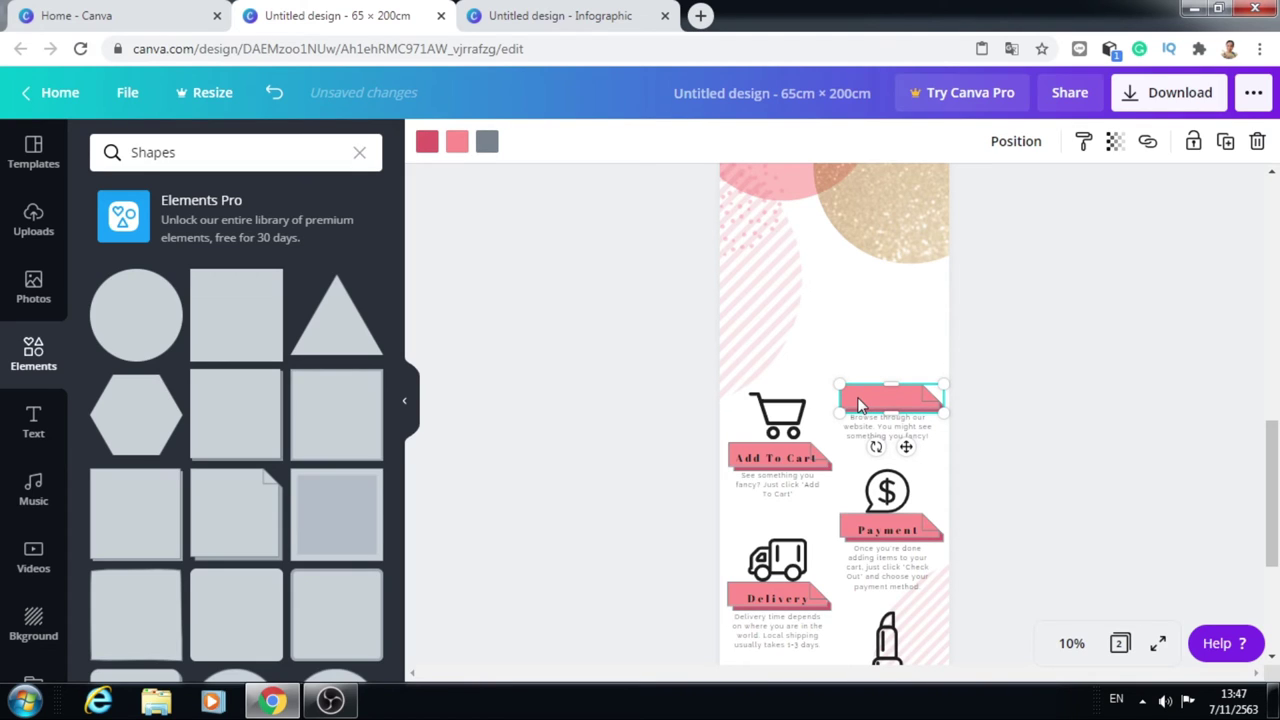
{"action": "key", "text": "ctrl+z"}
{"action": "left_click", "coordinate": [887, 500]}
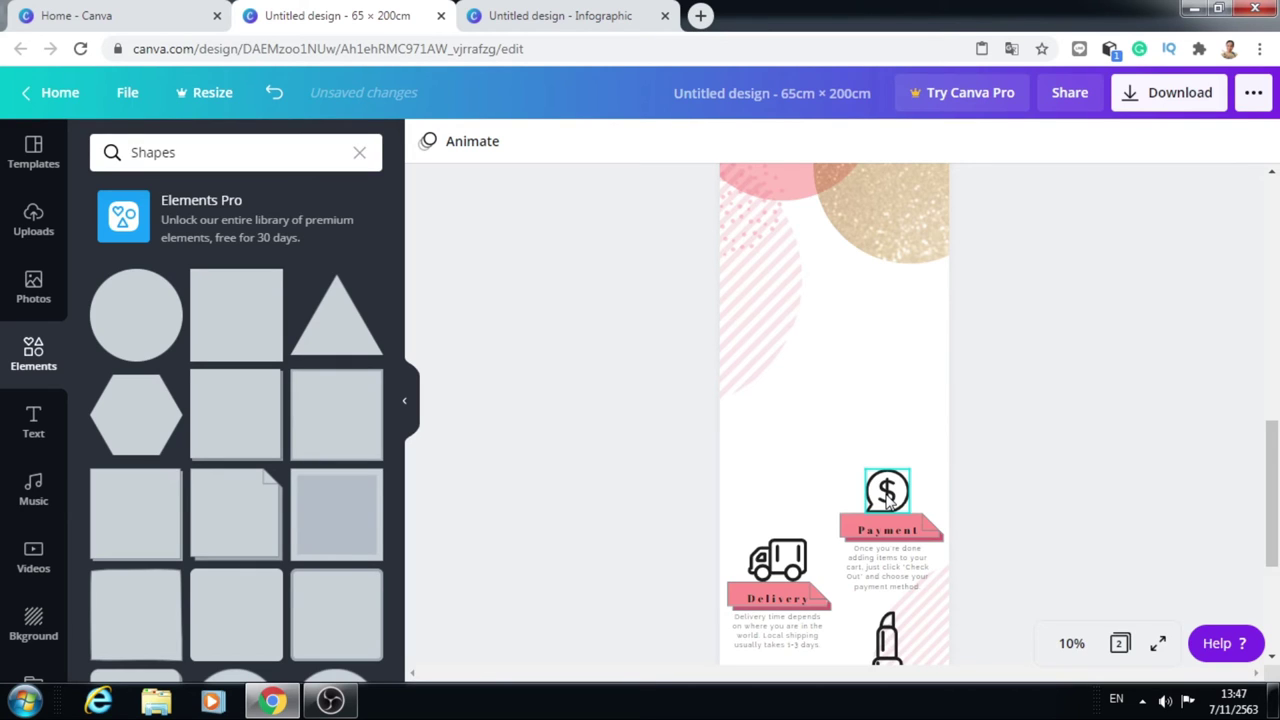
{"action": "scroll", "coordinate": [785, 325], "scroll_direction": "down", "scroll_amount": 3}
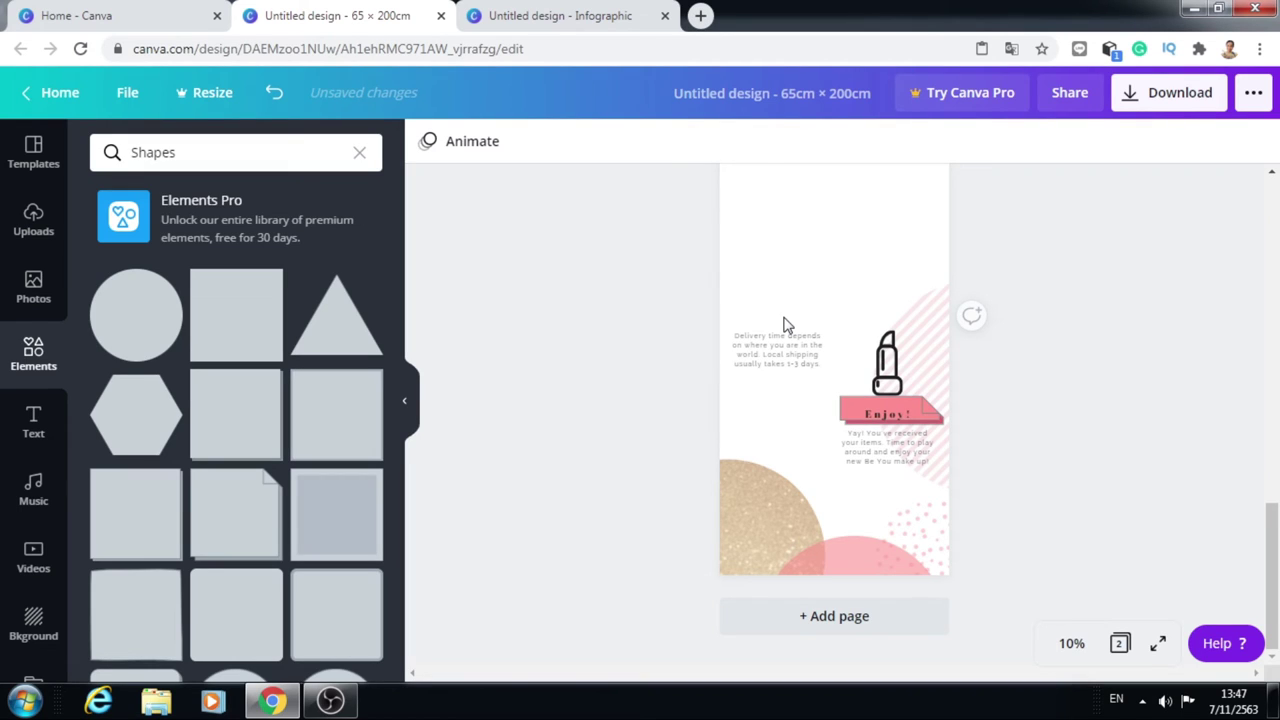
{"action": "key", "text": "ctrl+z"}
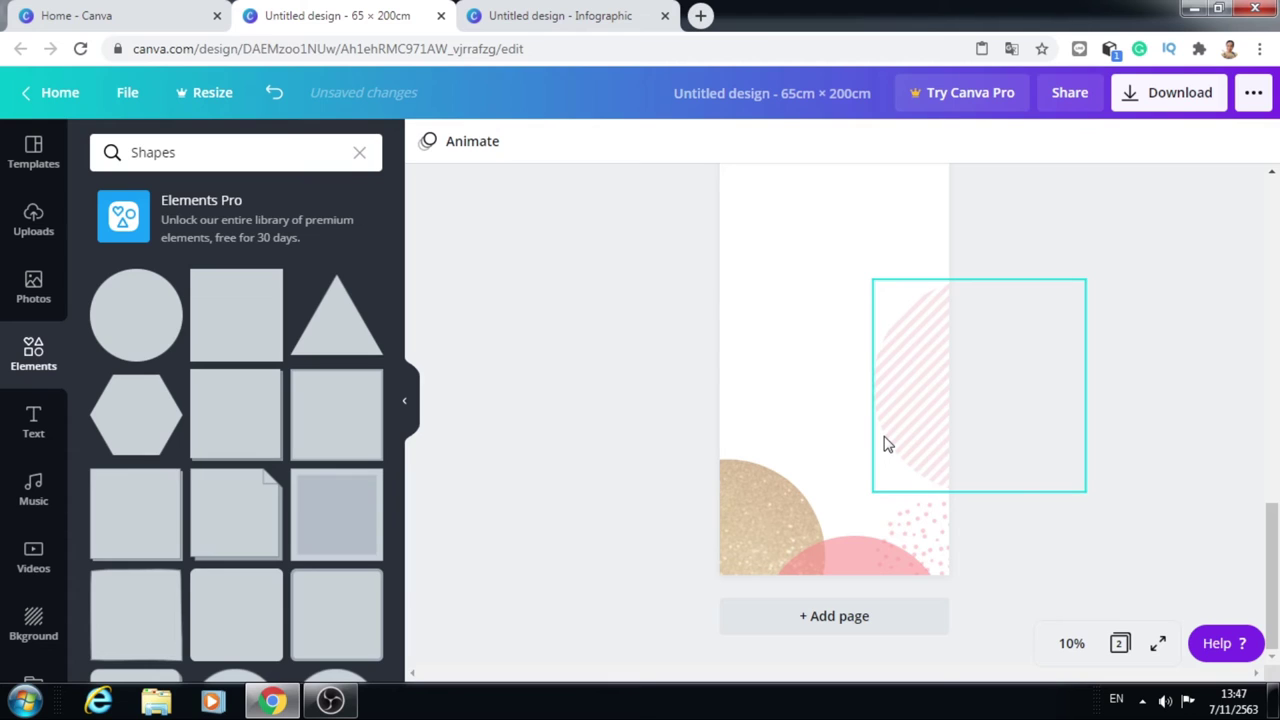
{"action": "scroll", "coordinate": [1000, 460], "scroll_direction": "down", "scroll_amount": 2}
- Insert the uploaded picture of the woman with shopping bags on page 2 and enlarge it
{"action": "key", "text": "ctrl+y"}
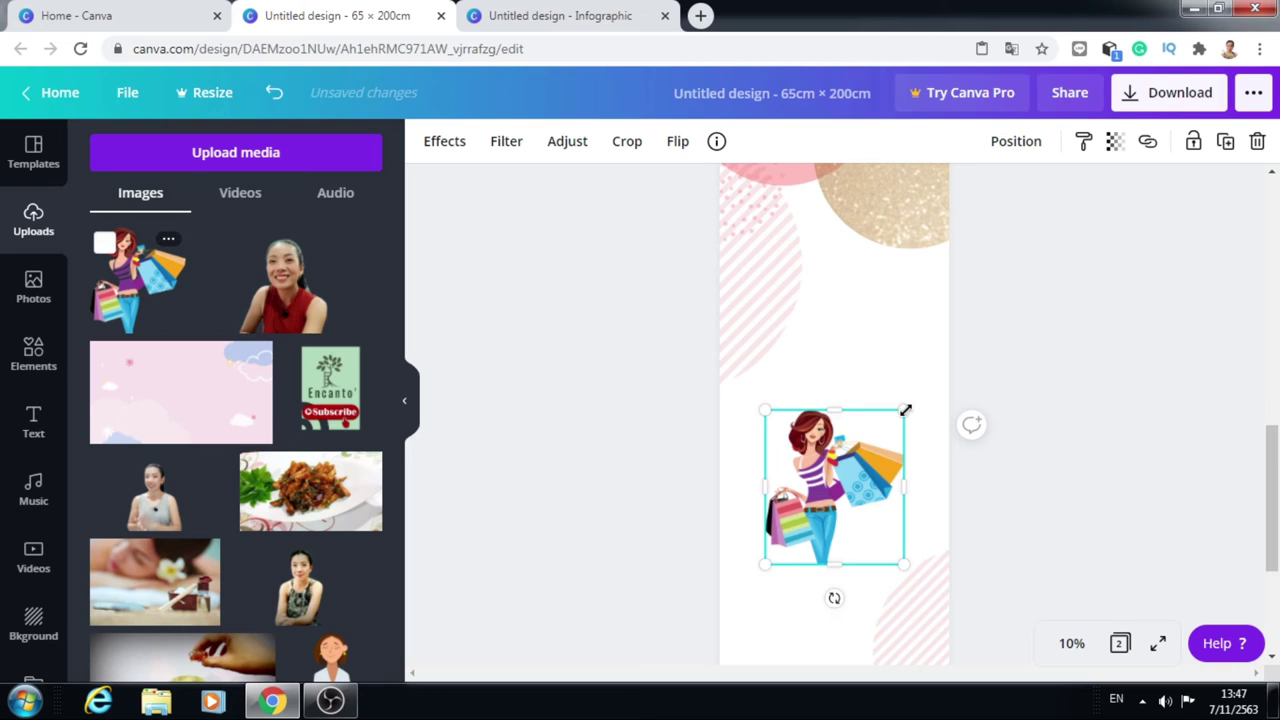
{"action": "left_click_drag", "start_coordinate": [905, 410], "coordinate": [943, 362]}
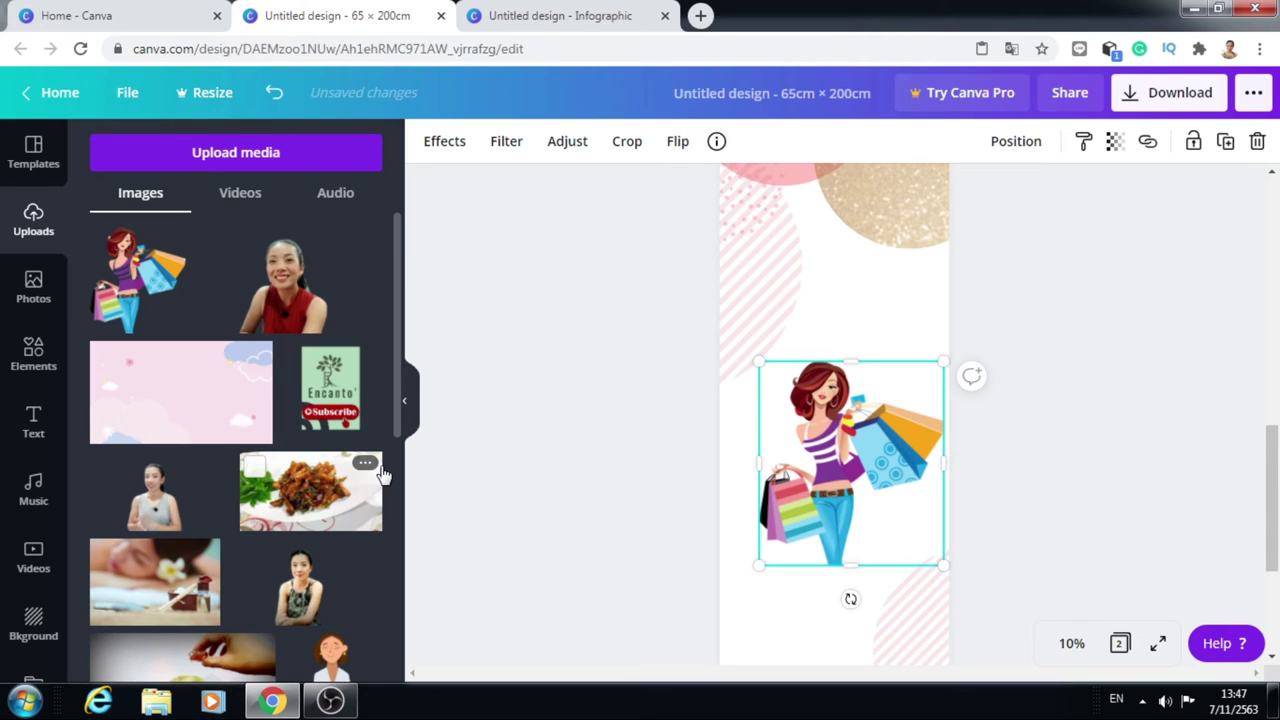
- Add a circle outline slightly wider than the page, centre it around the woman and send it to the back
{"action": "left_click", "coordinate": [178, 513]}
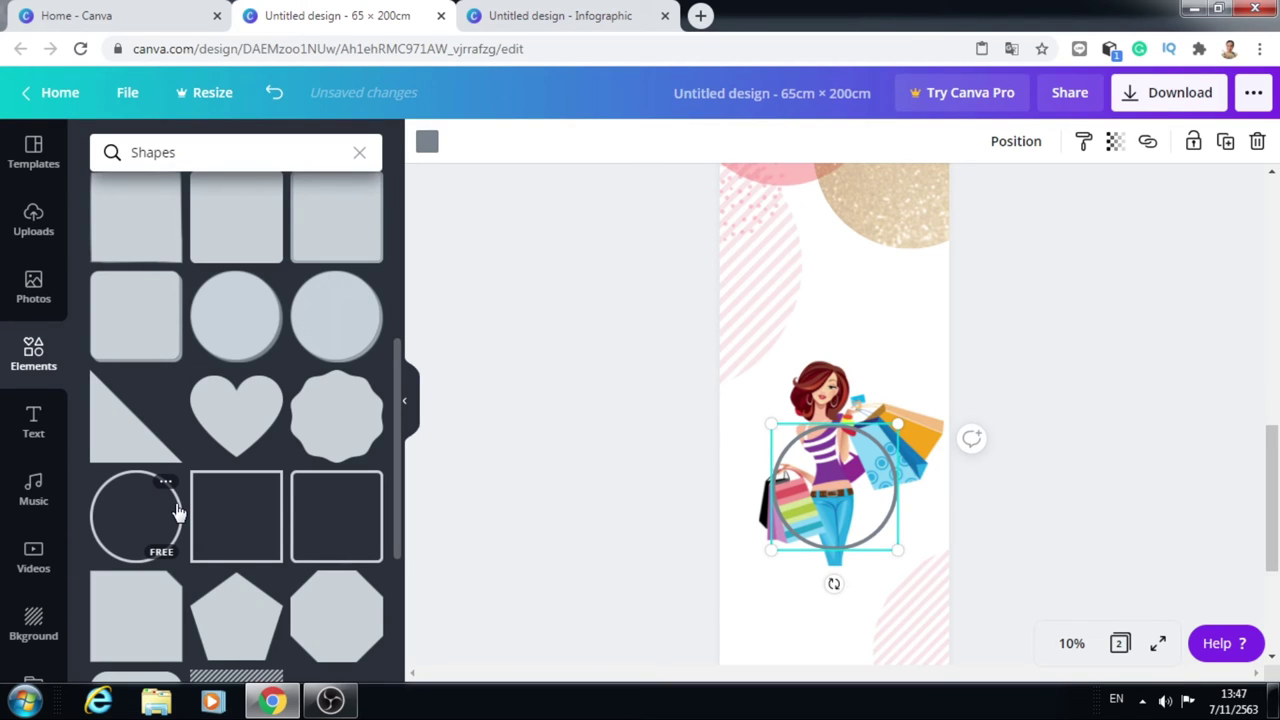
{"action": "left_click_drag", "start_coordinate": [178, 513], "coordinate": [818, 350]}
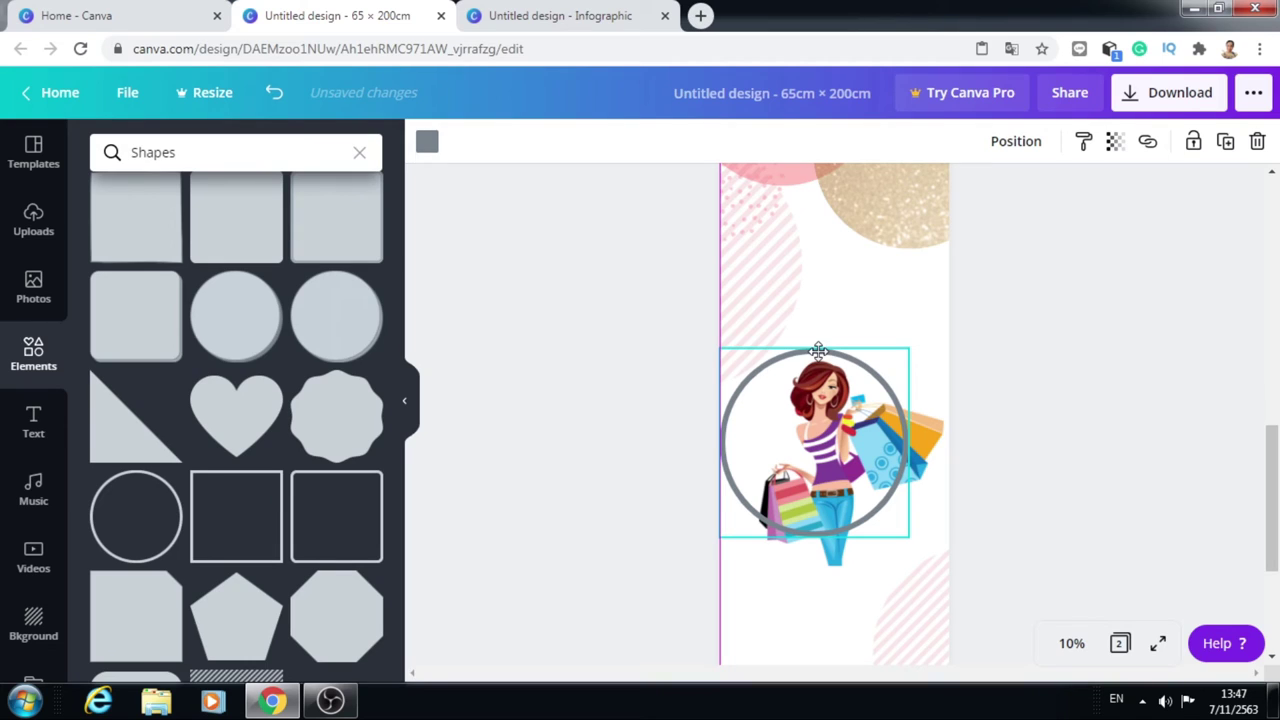
{"action": "left_click_drag", "start_coordinate": [818, 350], "coordinate": [846, 333]}
{"action": "scroll", "coordinate": [838, 357], "scroll_direction": "down", "scroll_amount": 1}
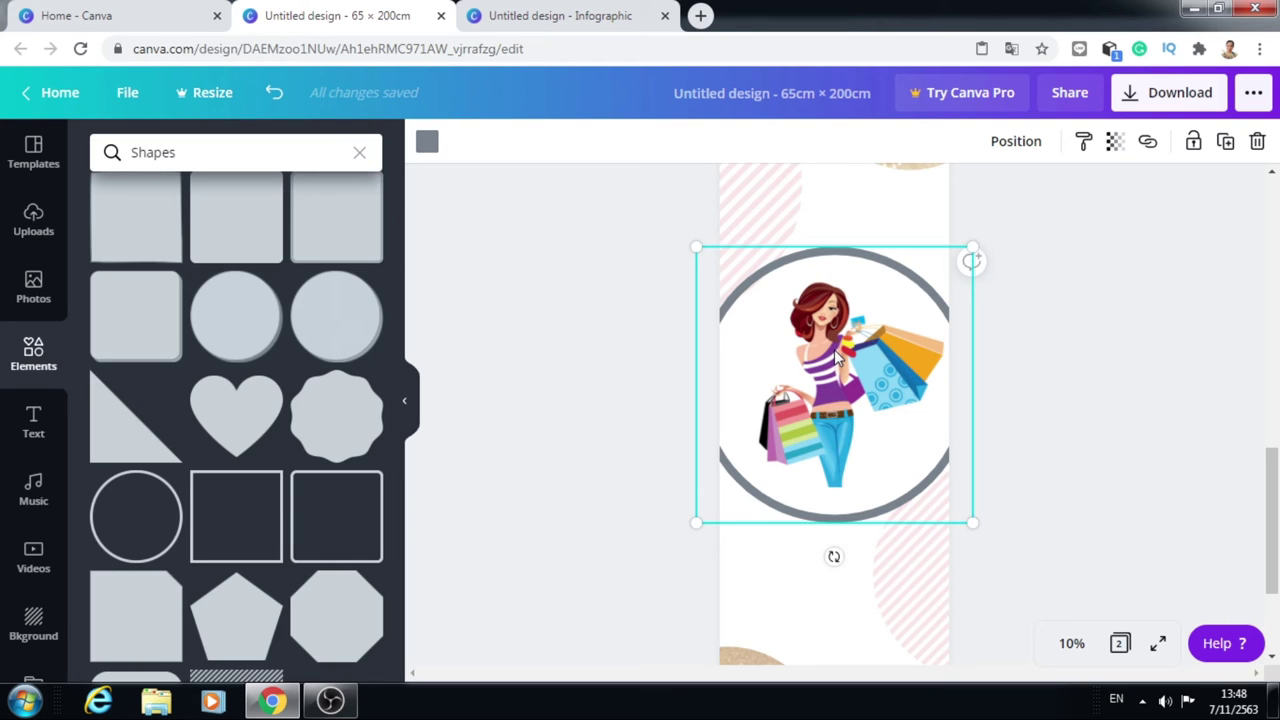
{"action": "left_click", "coordinate": [1016, 141]}
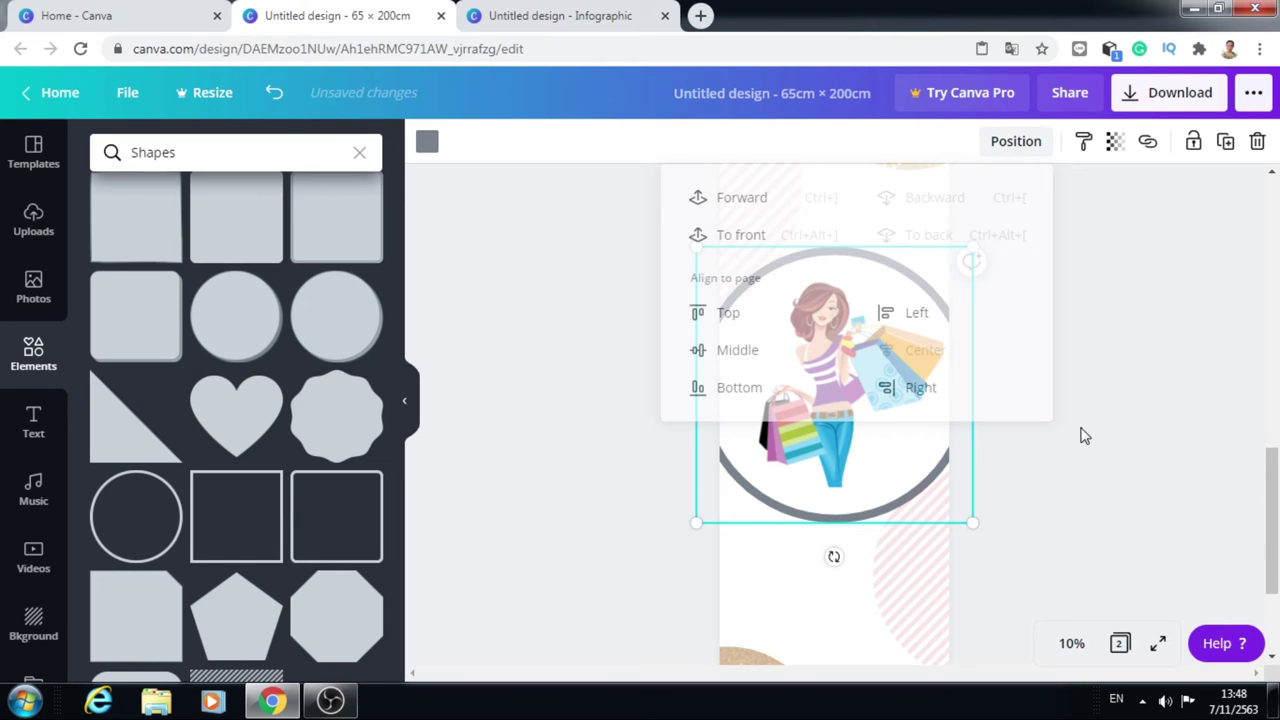
- Enlarge the woman picture to fill the circle and nudge it into place inside the outline
{"action": "left_click", "coordinate": [852, 380]}
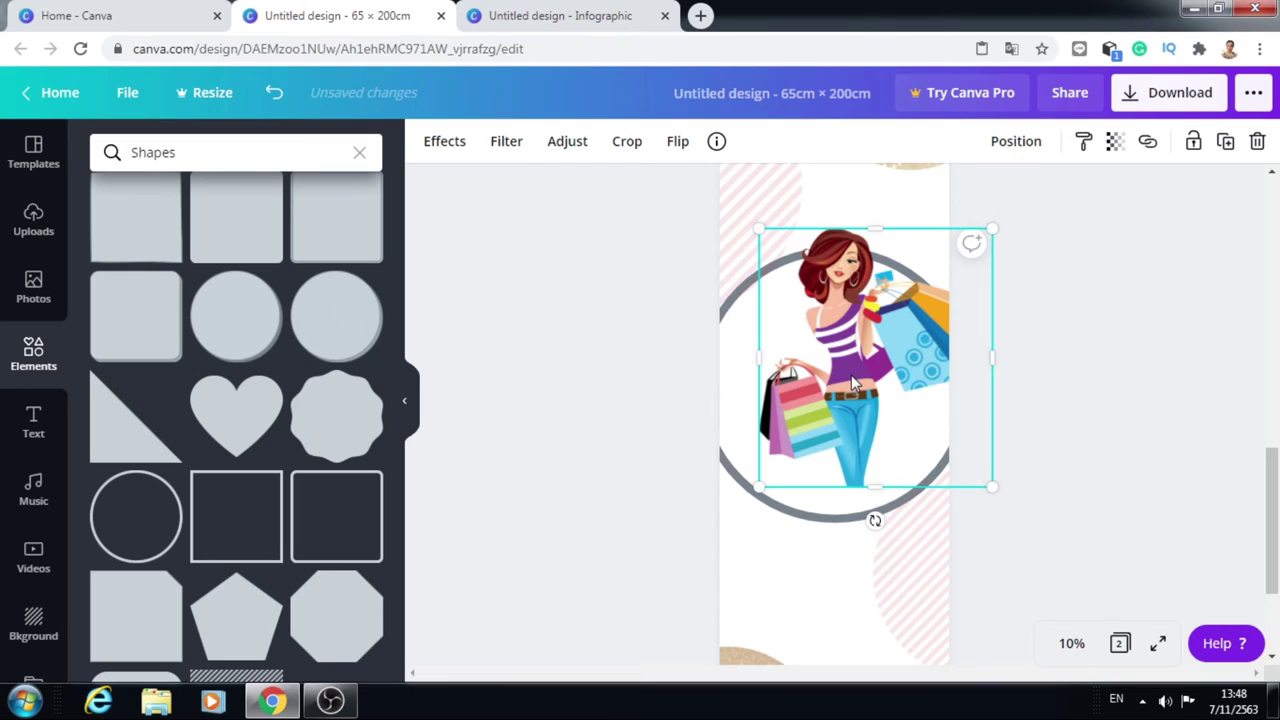
{"action": "left_click_drag", "start_coordinate": [852, 380], "coordinate": [817, 403]}
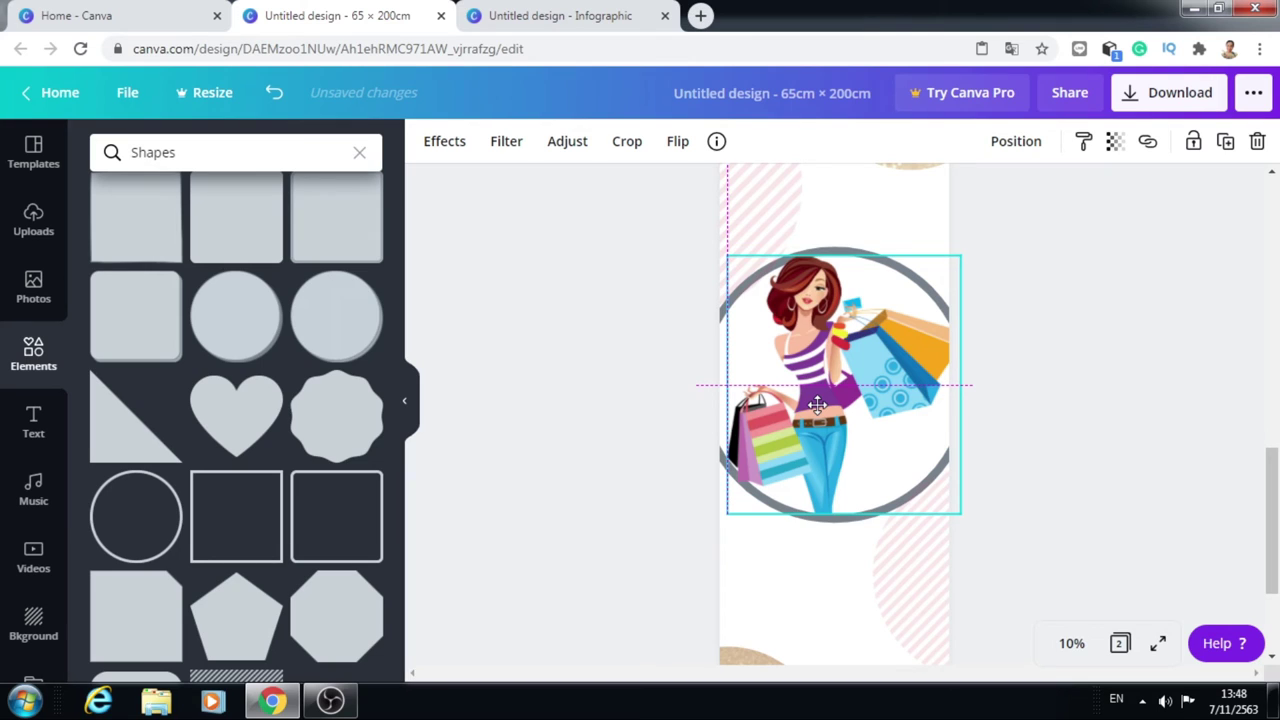
{"action": "left_click_drag", "start_coordinate": [817, 403], "coordinate": [831, 360]}
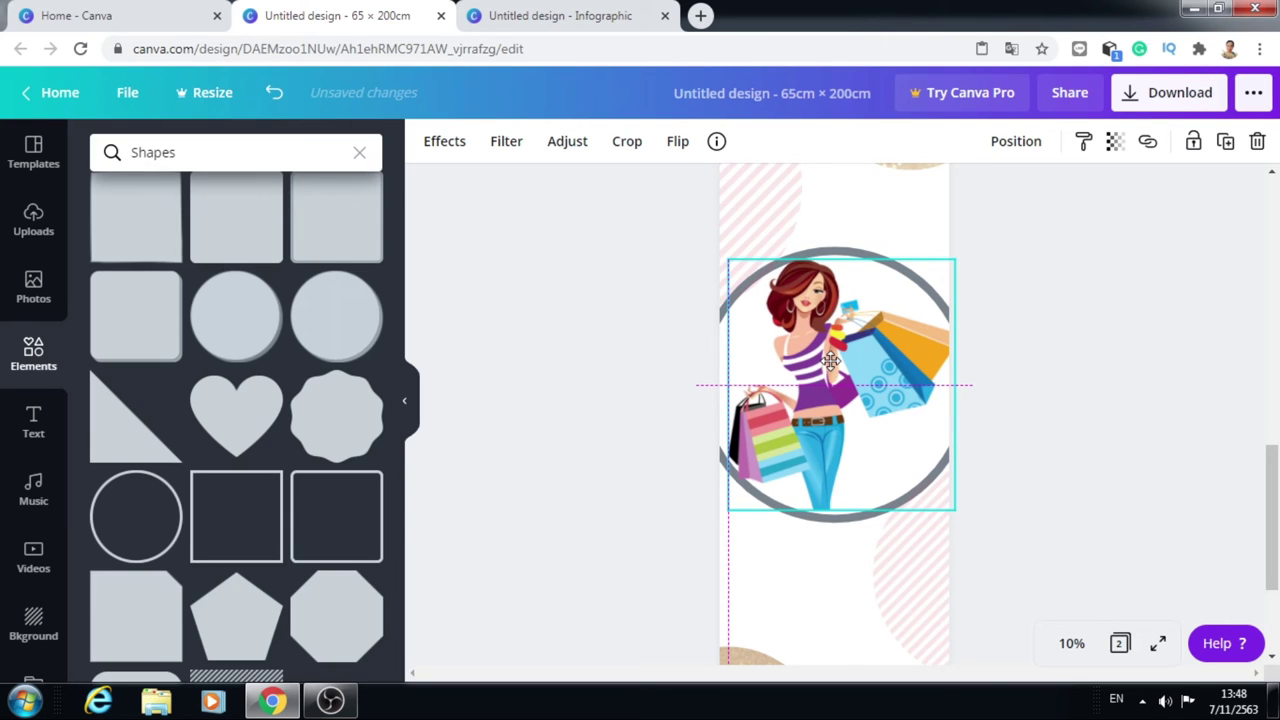
{"action": "left_click_drag", "start_coordinate": [831, 360], "coordinate": [838, 365]}
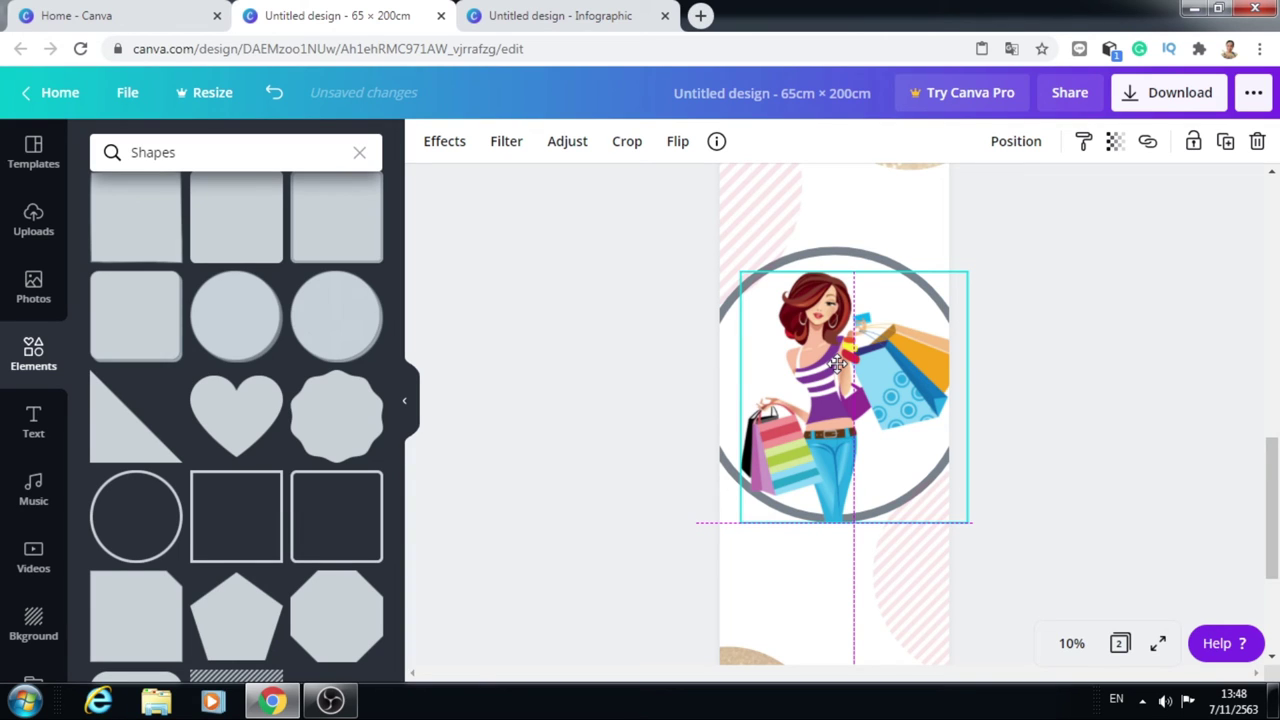
{"action": "left_click_drag", "start_coordinate": [838, 365], "coordinate": [831, 359]}
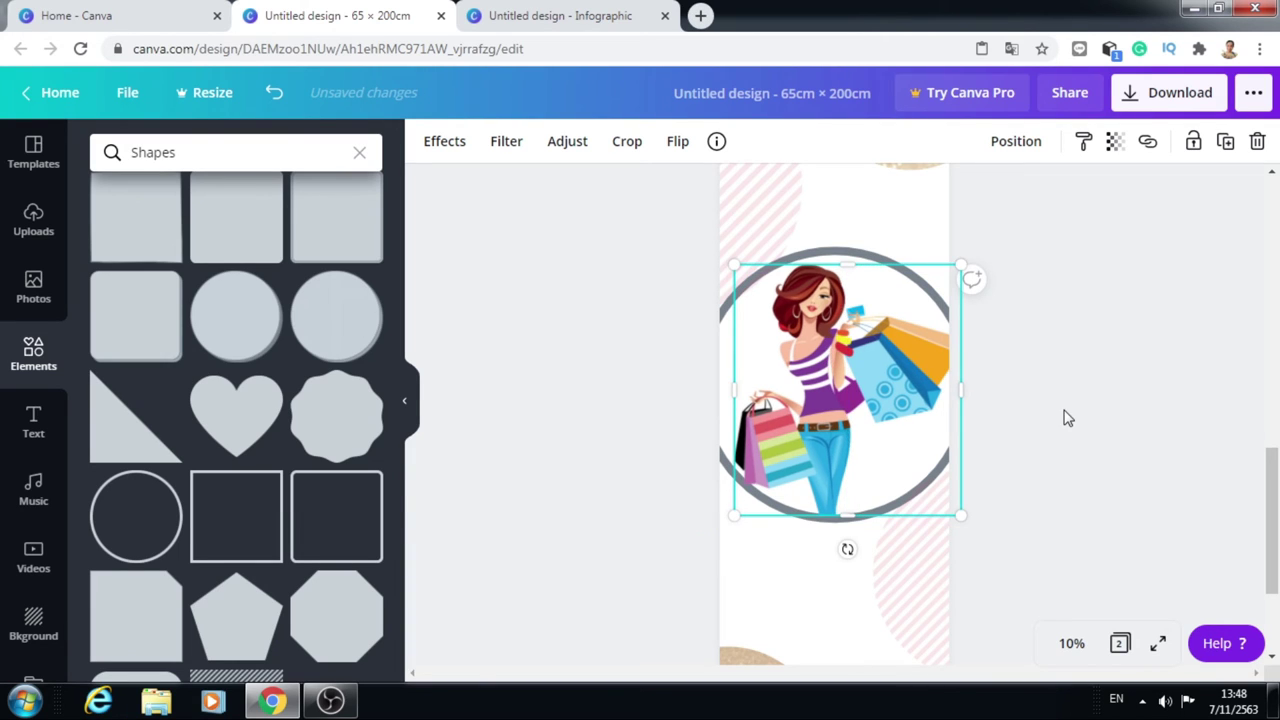
{"action": "key", "text": "Right"}
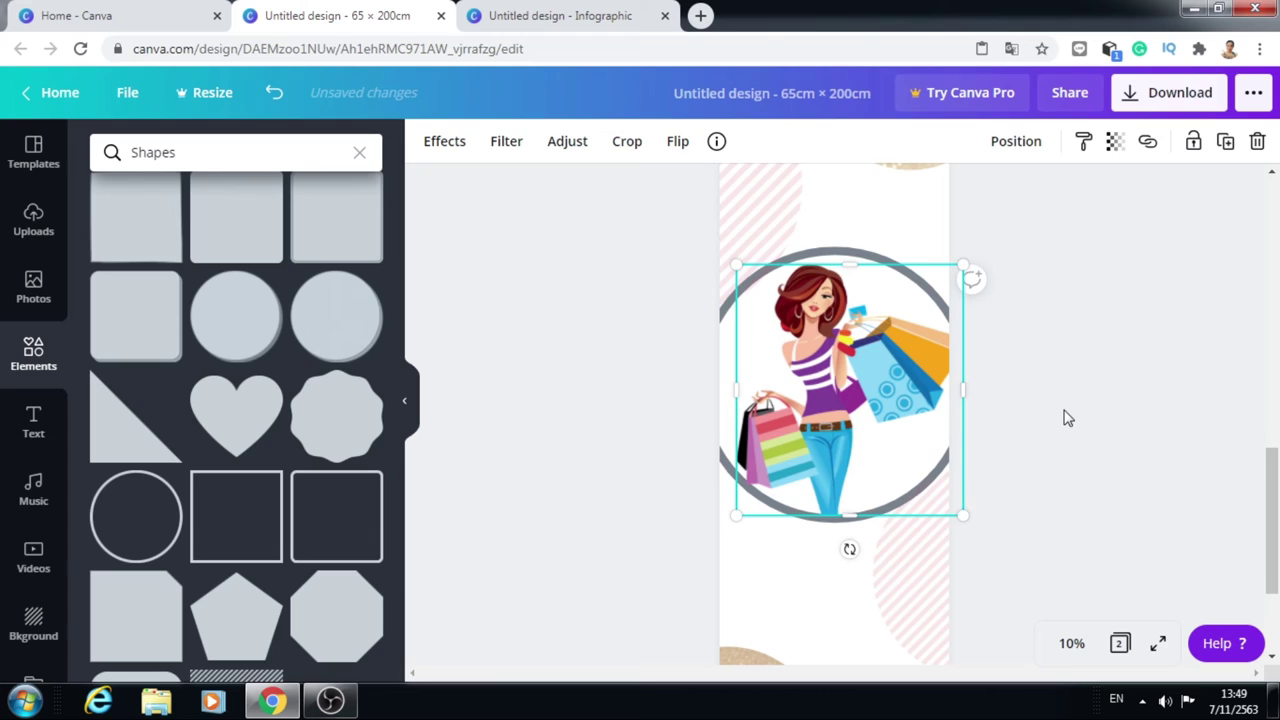
{"action": "key", "text": "Right"}
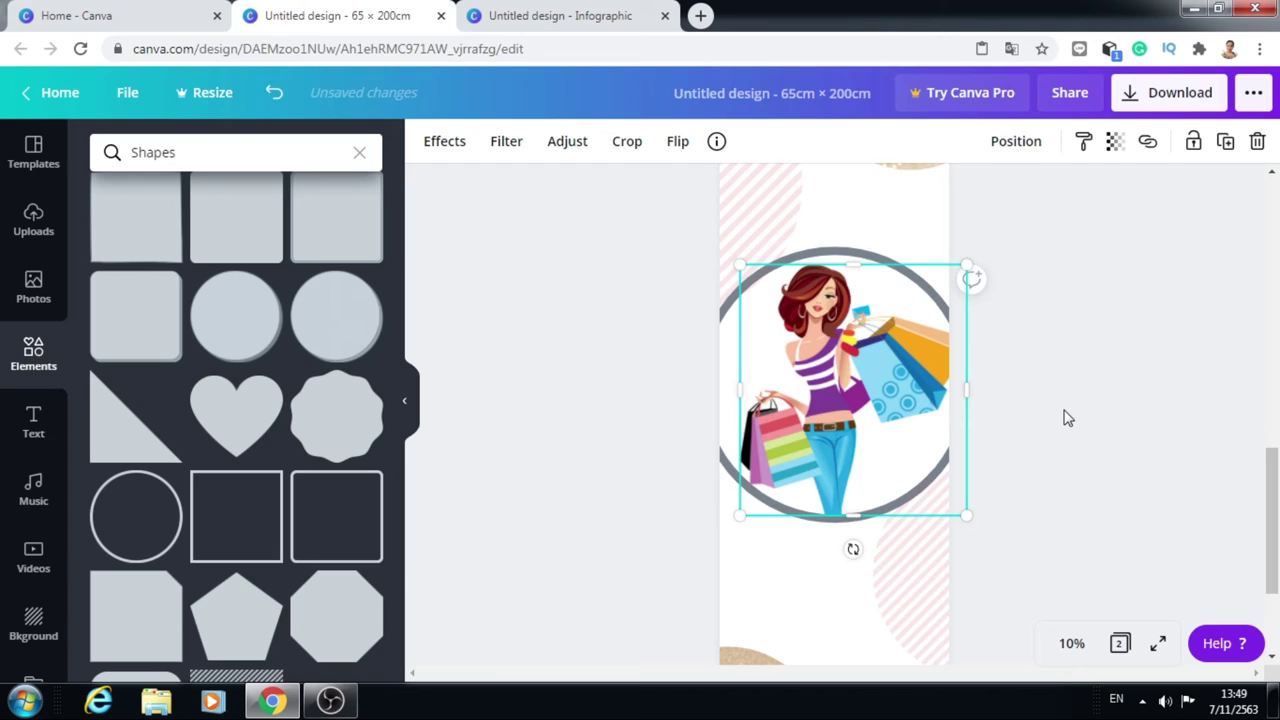
{"action": "left_click", "coordinate": [1243, 468]}
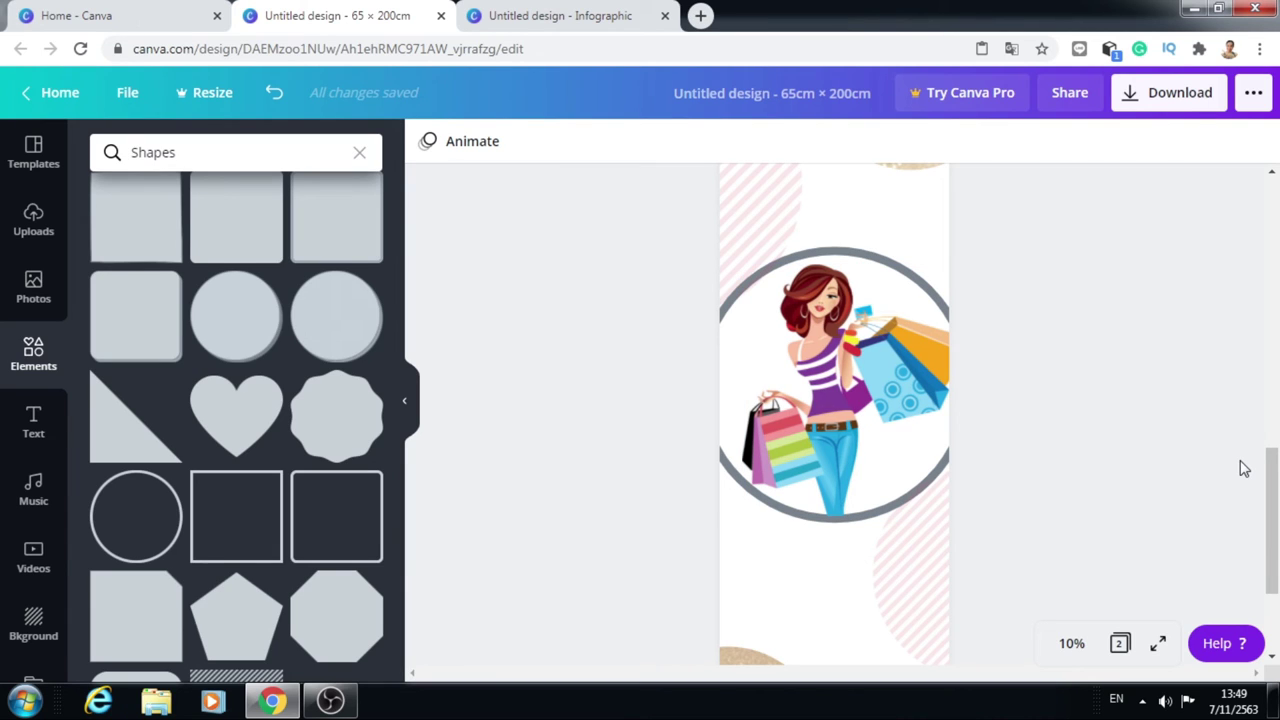
- Recolour the circle outline dark pink and place an enlarged Online Sale text combination above it
{"action": "key", "text": "Tab"}
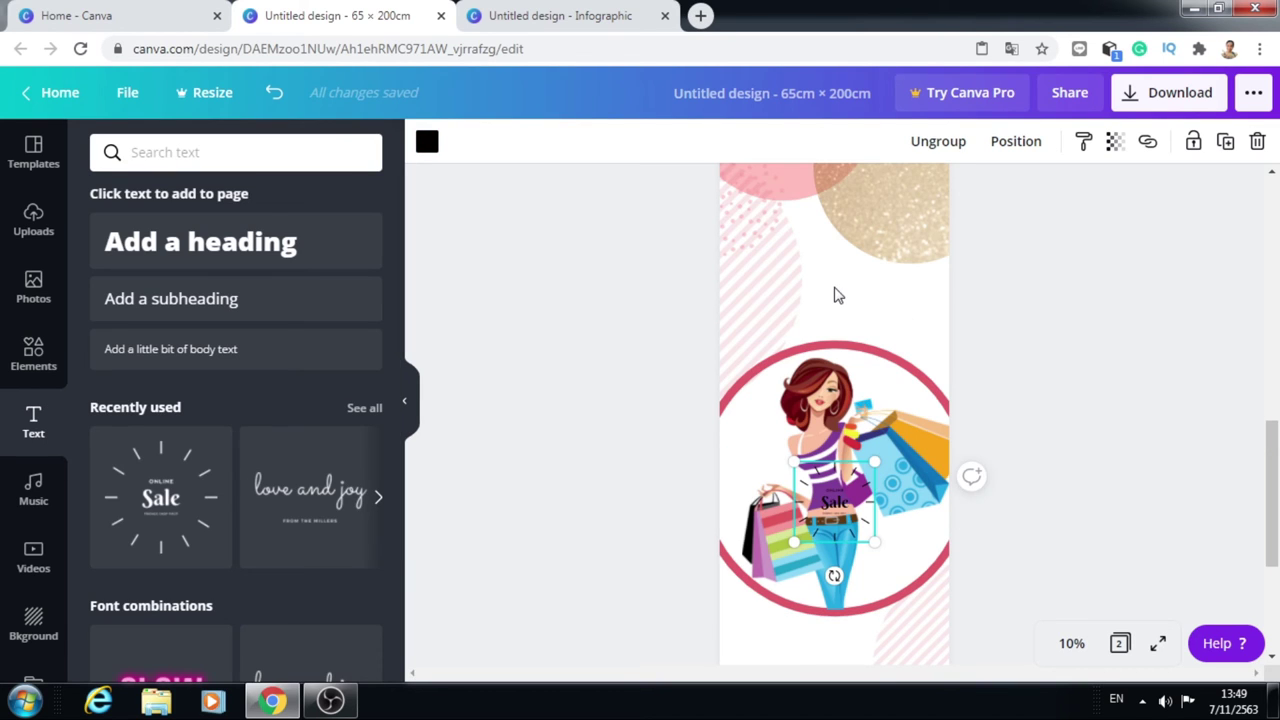
{"action": "left_click_drag", "start_coordinate": [832, 470], "coordinate": [832, 228]}
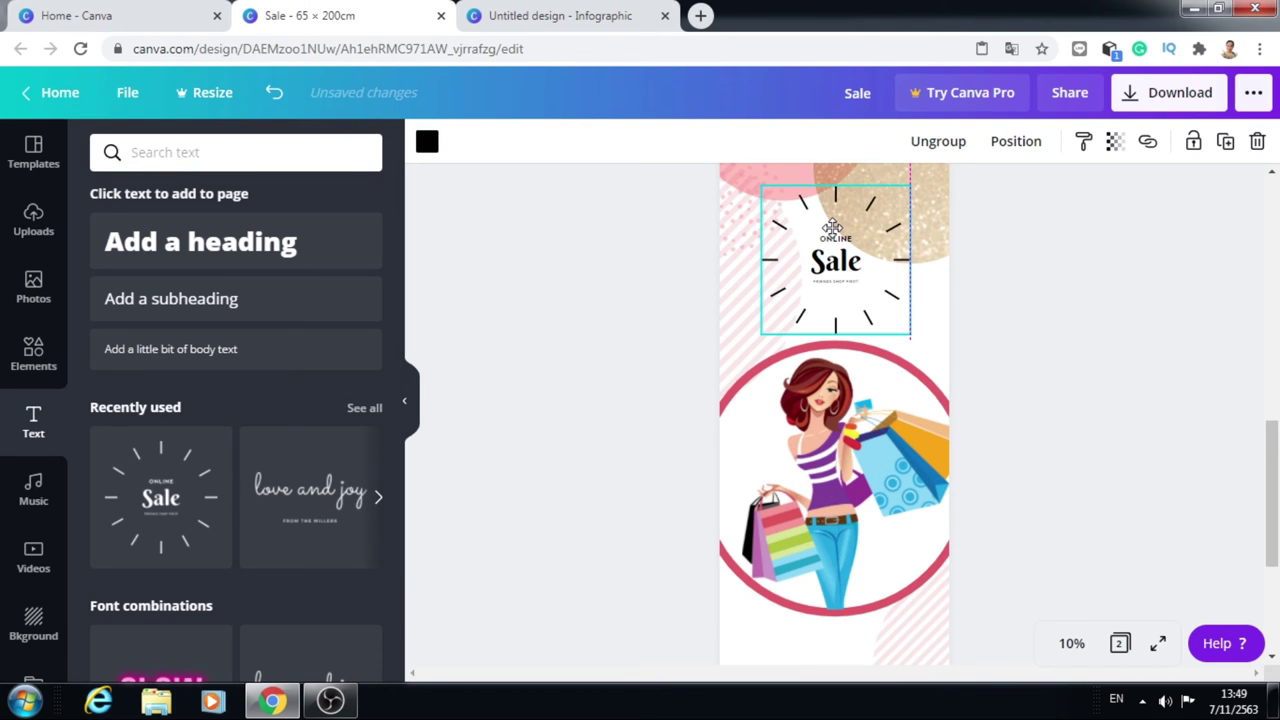
- Group the woman picture with the circle and move the group slightly down the page
{"action": "scroll", "coordinate": [840, 310], "scroll_direction": "down", "scroll_amount": 1}
{"action": "left_click", "coordinate": [852, 397]}
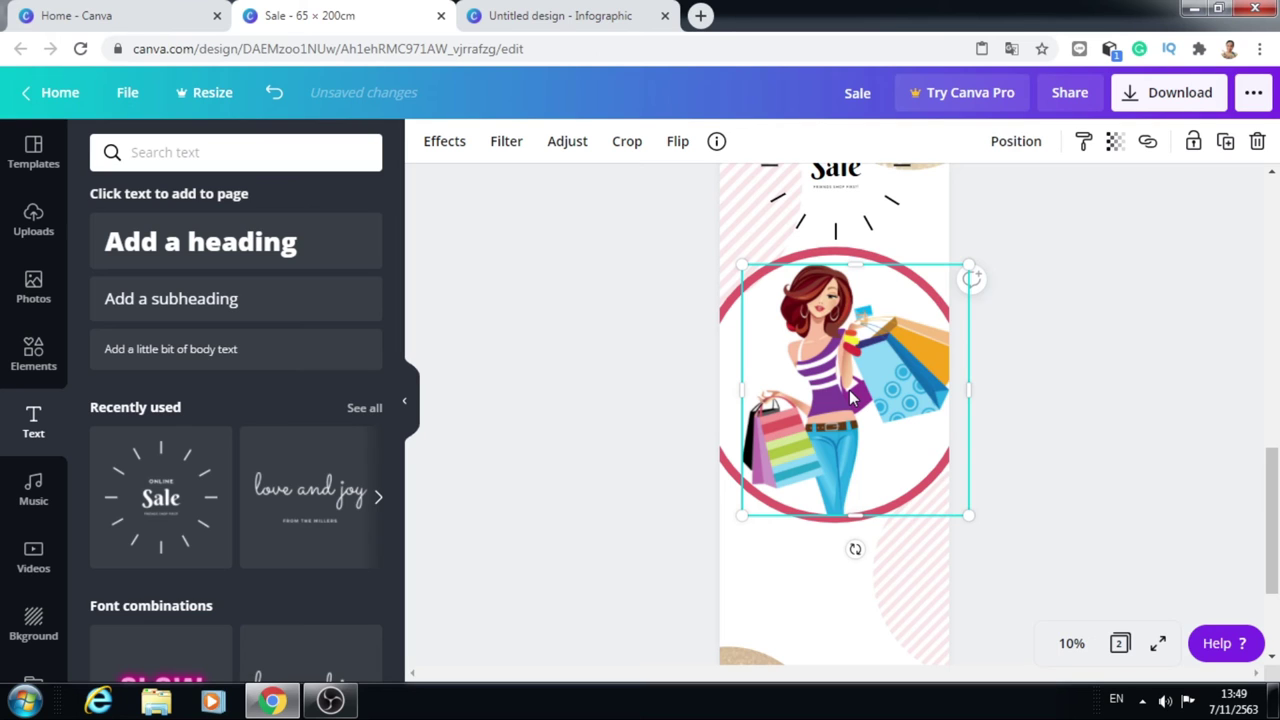
{"action": "left_click_drag", "start_coordinate": [852, 398], "coordinate": [849, 450]}
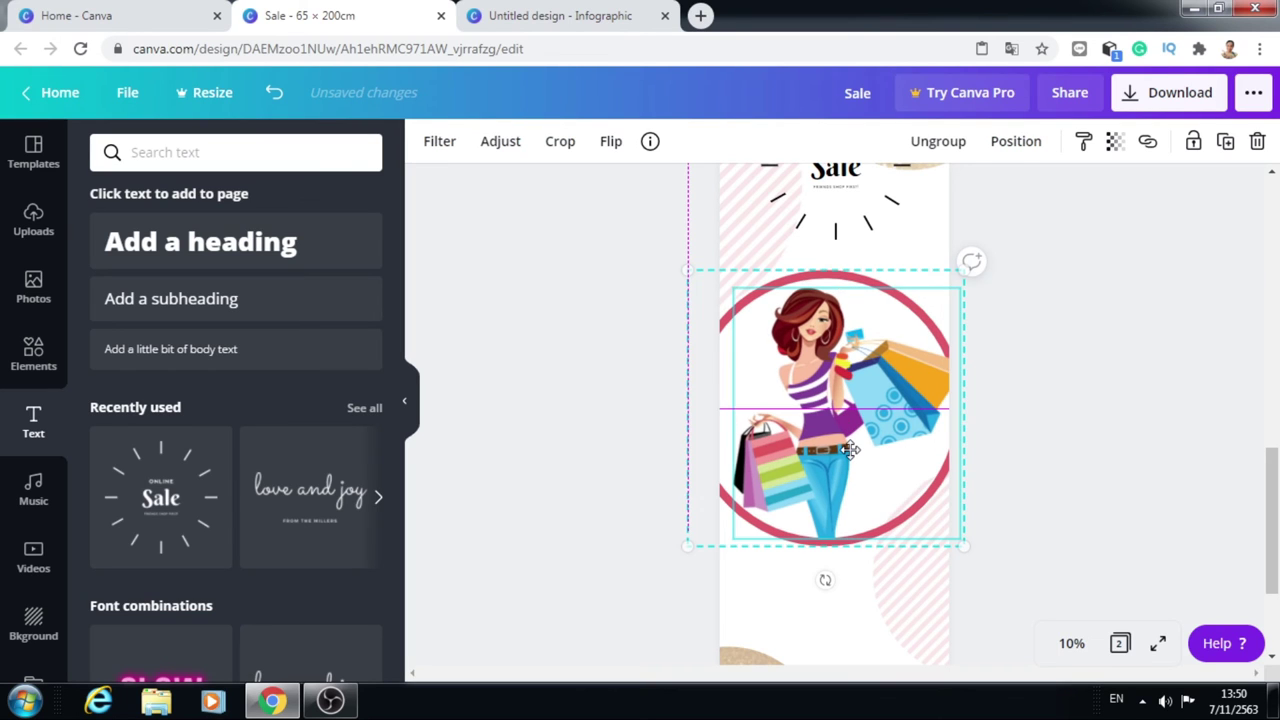
{"action": "scroll", "coordinate": [845, 372], "scroll_direction": "up", "scroll_amount": 2}
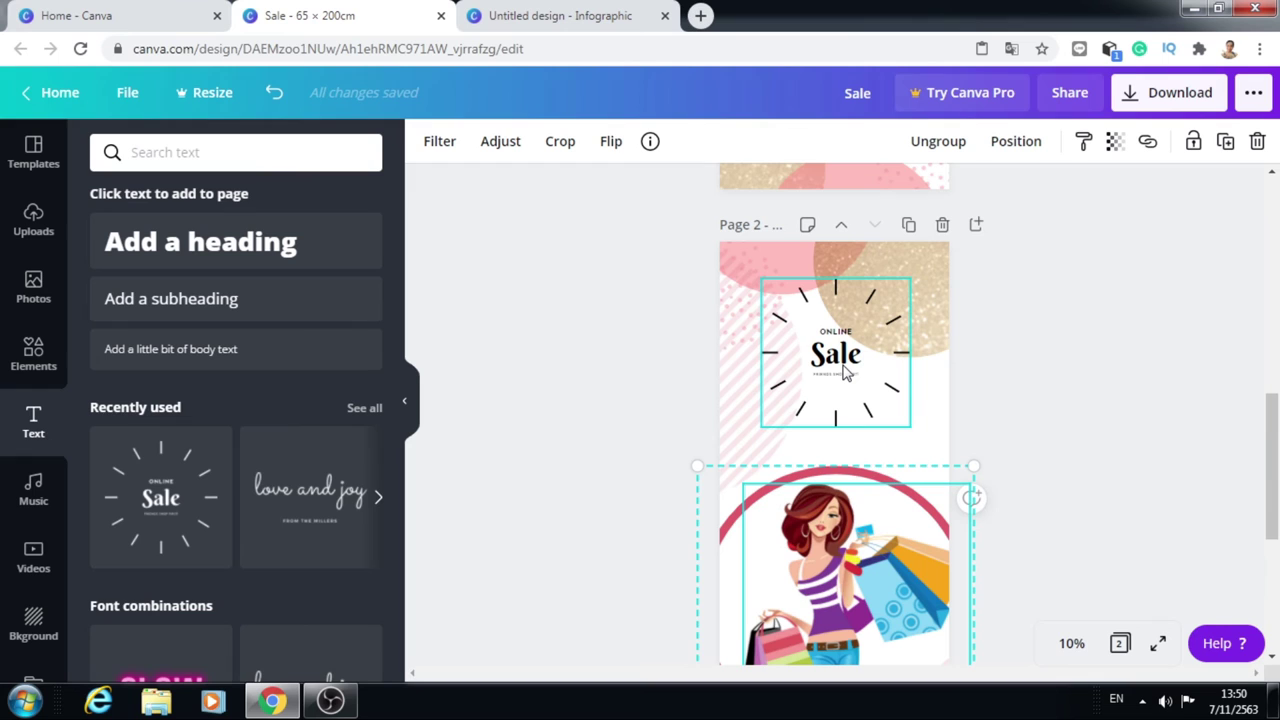
- Enlarge the Online Sale text group and reposition the woman and circle group just below it
{"action": "left_click", "coordinate": [845, 372]}
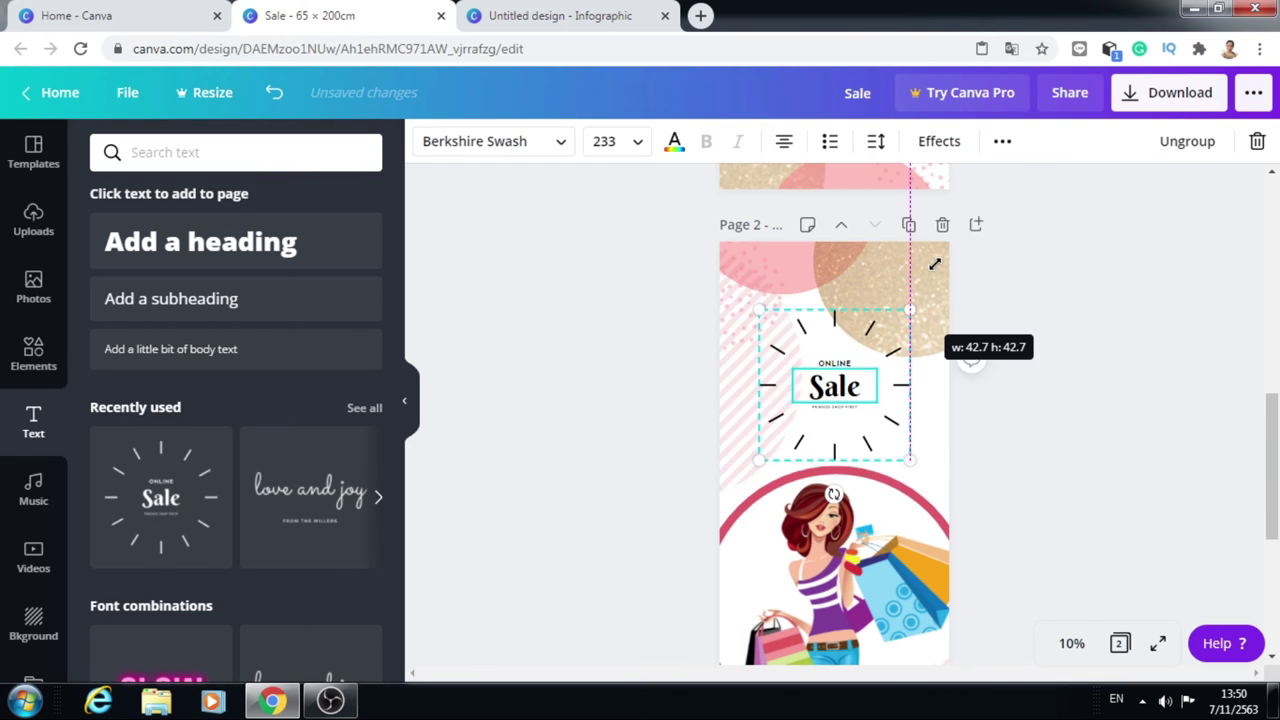
{"action": "scroll", "coordinate": [845, 372], "scroll_direction": "down", "scroll_amount": 4}
{"action": "left_click_drag", "start_coordinate": [838, 335], "coordinate": [838, 420]}
{"action": "scroll", "coordinate": [899, 395], "scroll_direction": "up", "scroll_amount": 2}
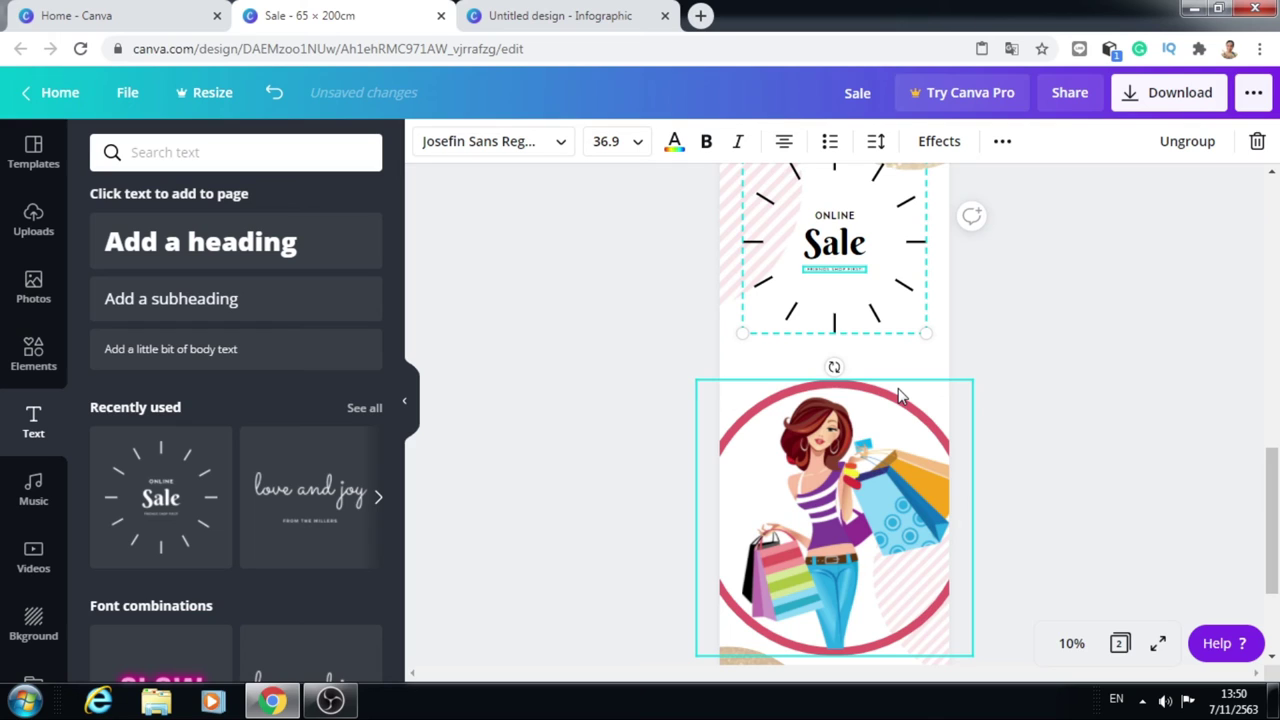
{"action": "key", "text": "ctrl+z"}
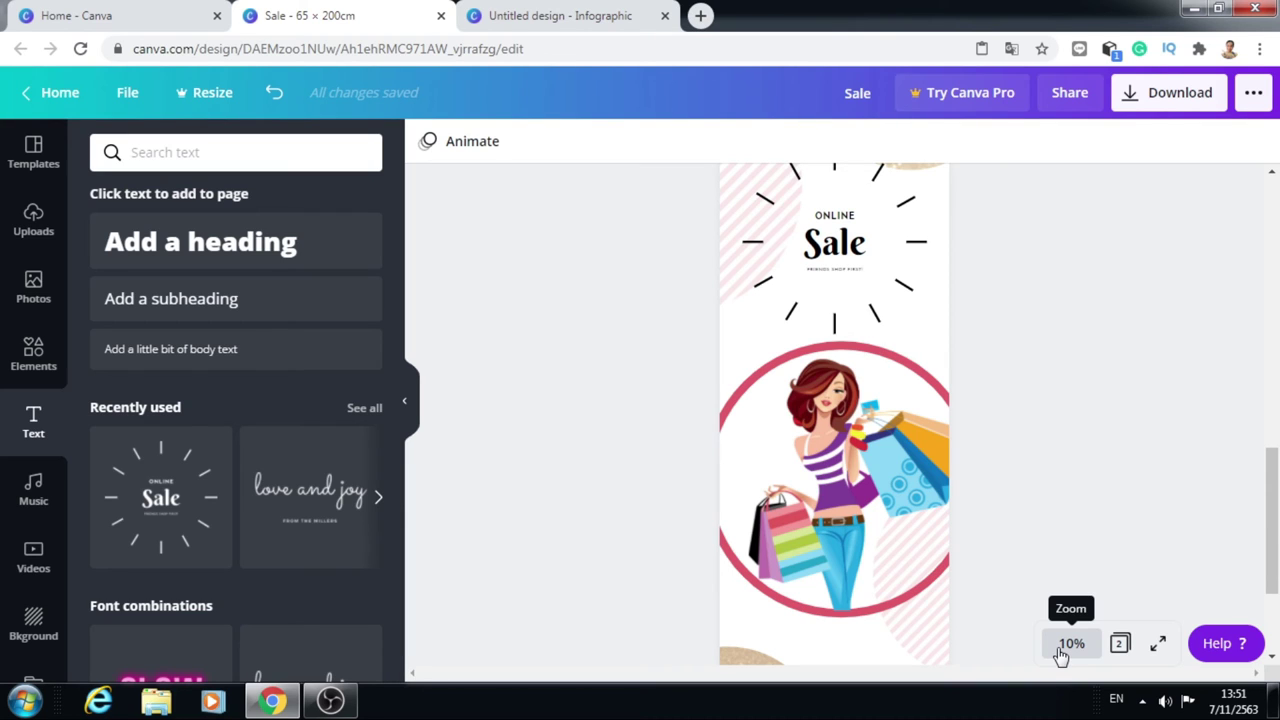
- Preview the design in full screen, inspect it at 100% zoom and look over both pages
{"action": "left_click", "coordinate": [1158, 643]}
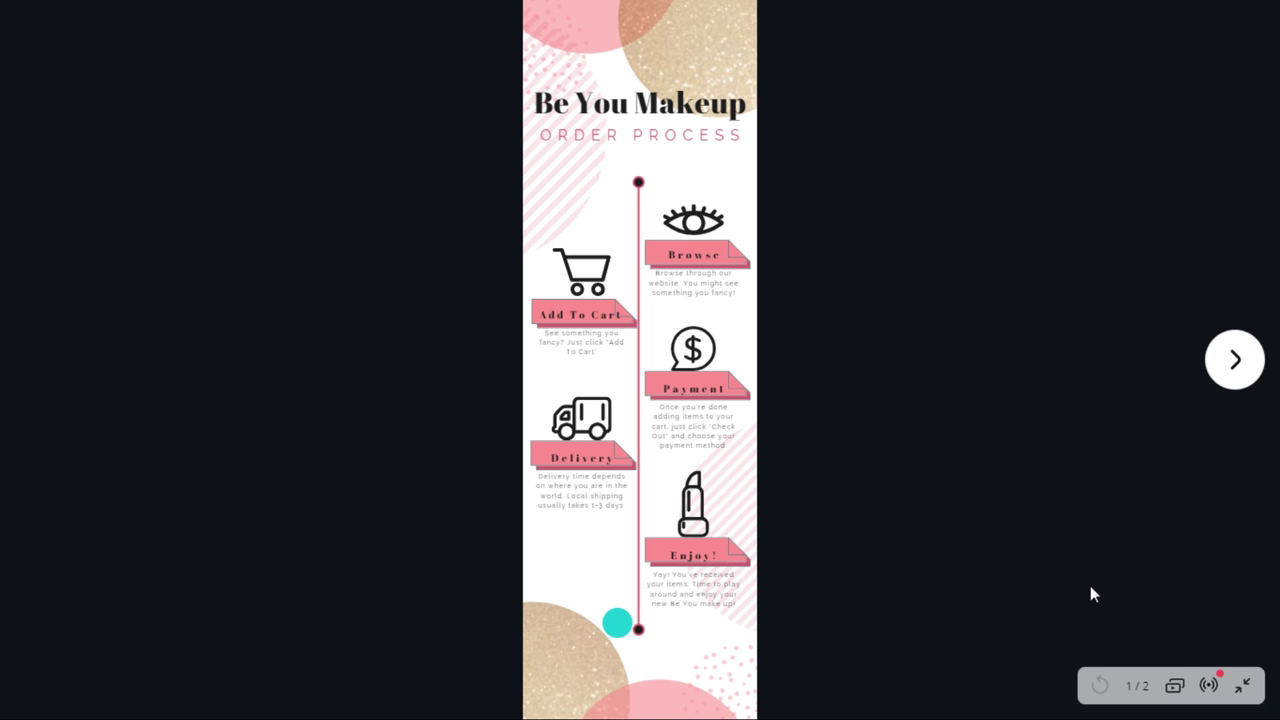
{"action": "key", "text": "Escape"}
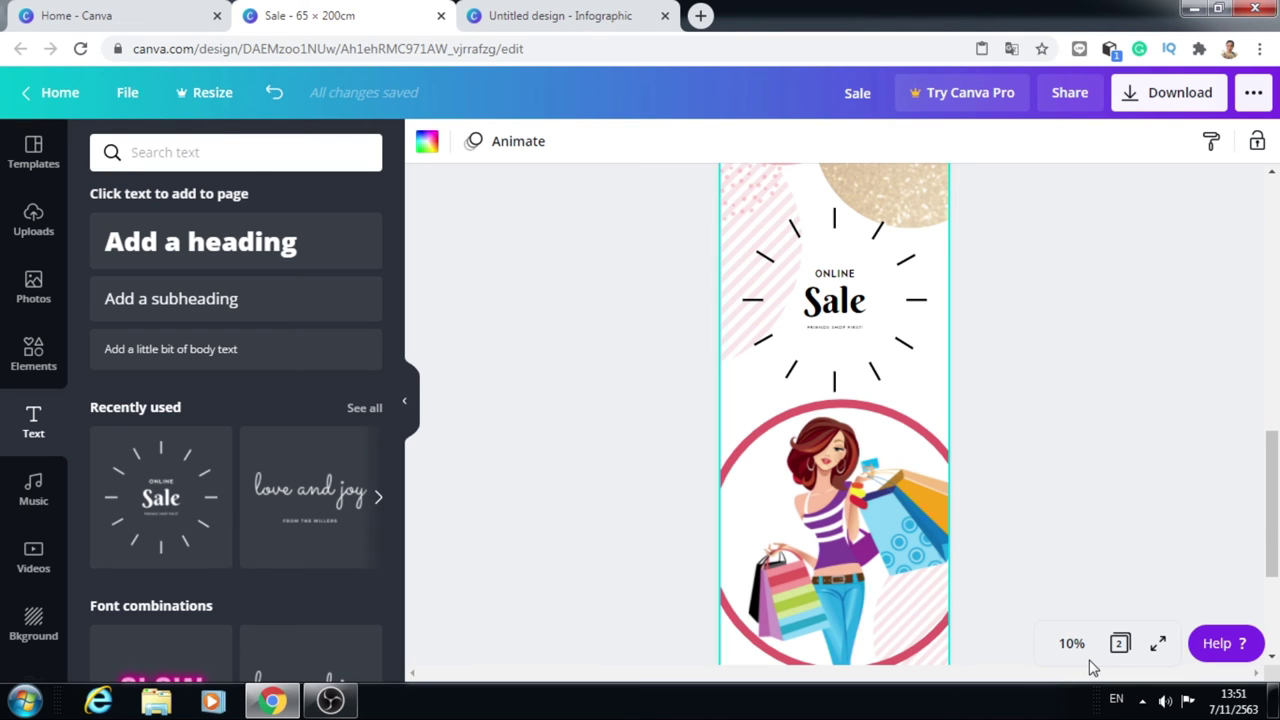
{"action": "left_click", "coordinate": [1073, 645]}
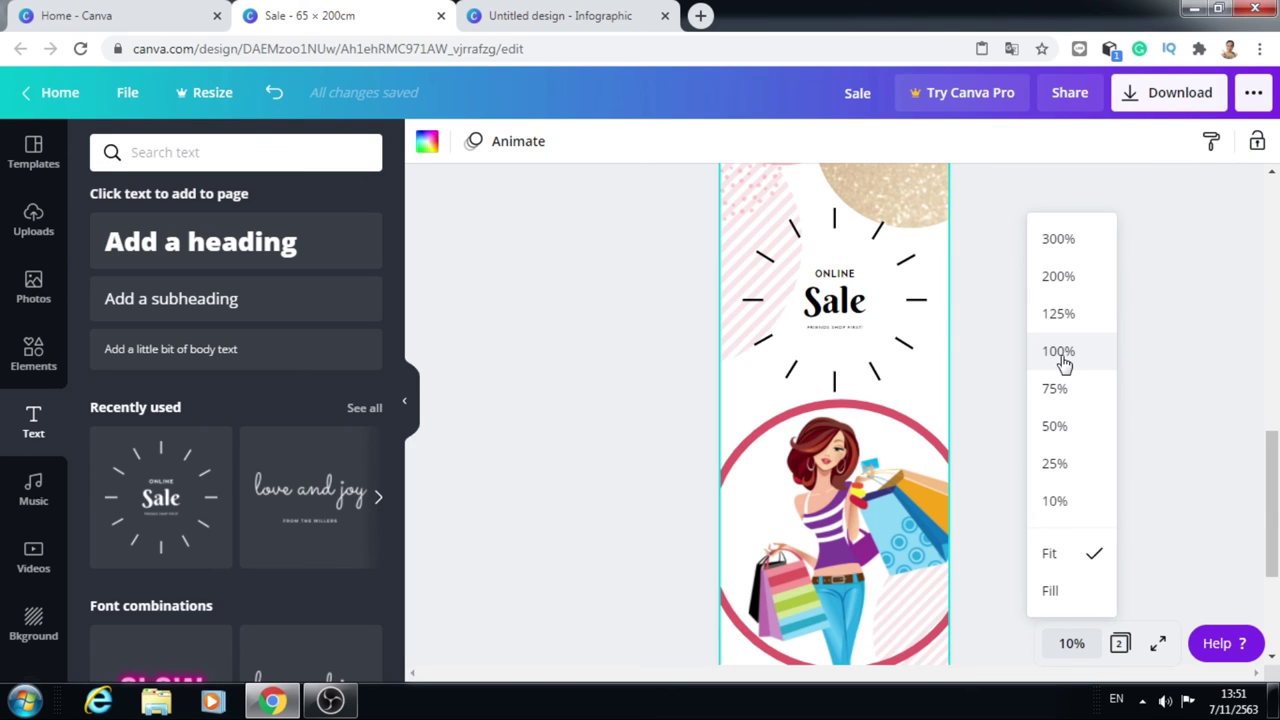
{"action": "left_click", "coordinate": [1060, 352]}
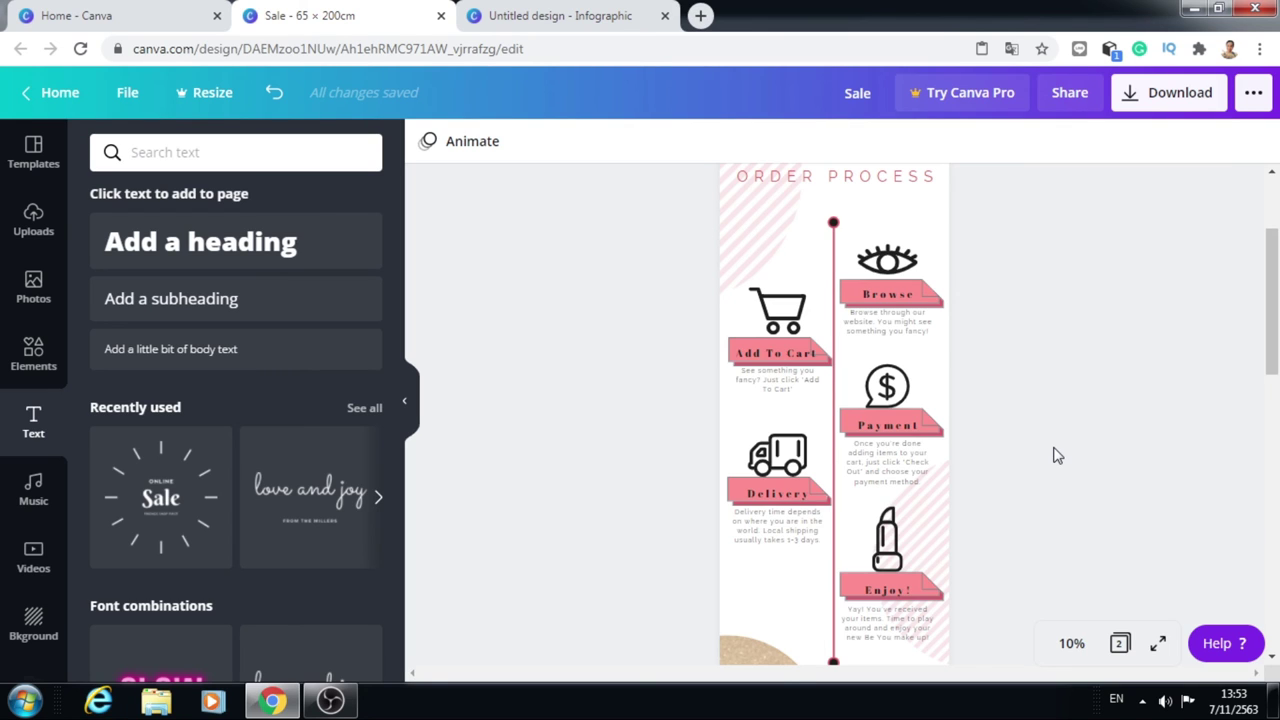
{"action": "scroll", "coordinate": [1057, 455], "scroll_direction": "down", "scroll_amount": 3}
- Open the download settings, review the available file types and choose only page 2 for the download
{"action": "left_click", "coordinate": [1168, 92]}
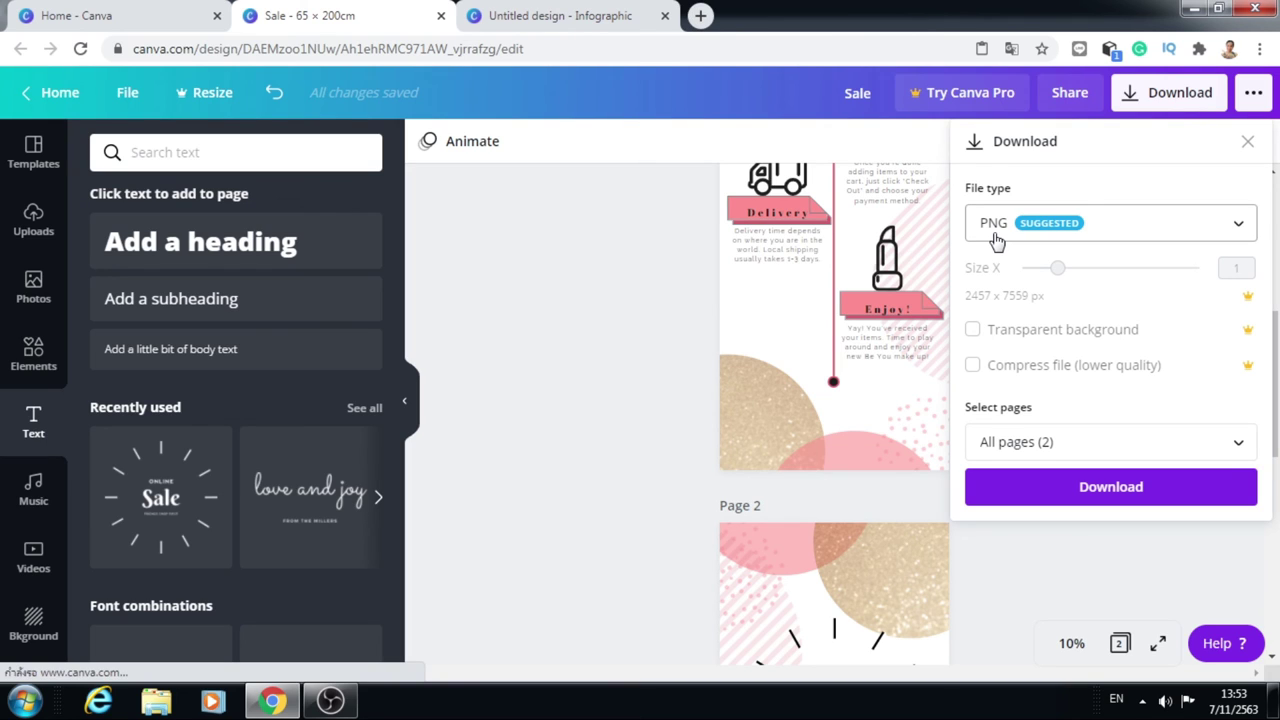
{"action": "left_click", "coordinate": [997, 241]}
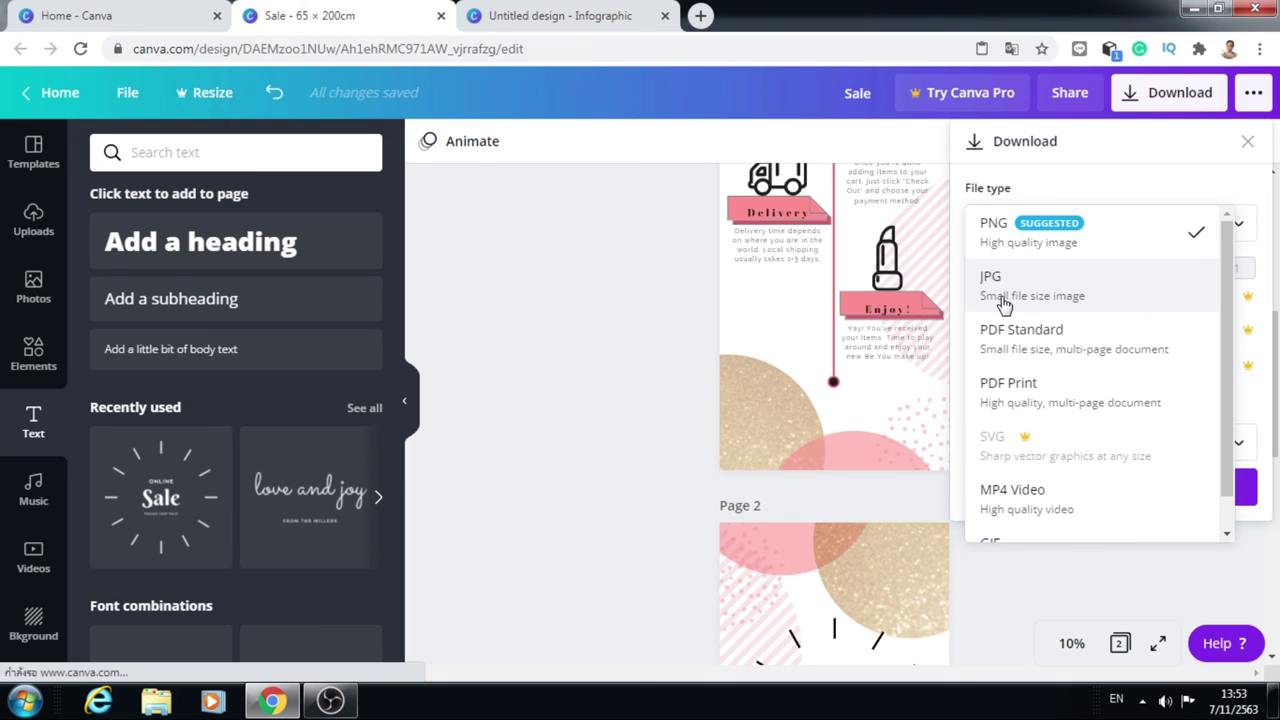
{"action": "left_click", "coordinate": [1239, 445]}
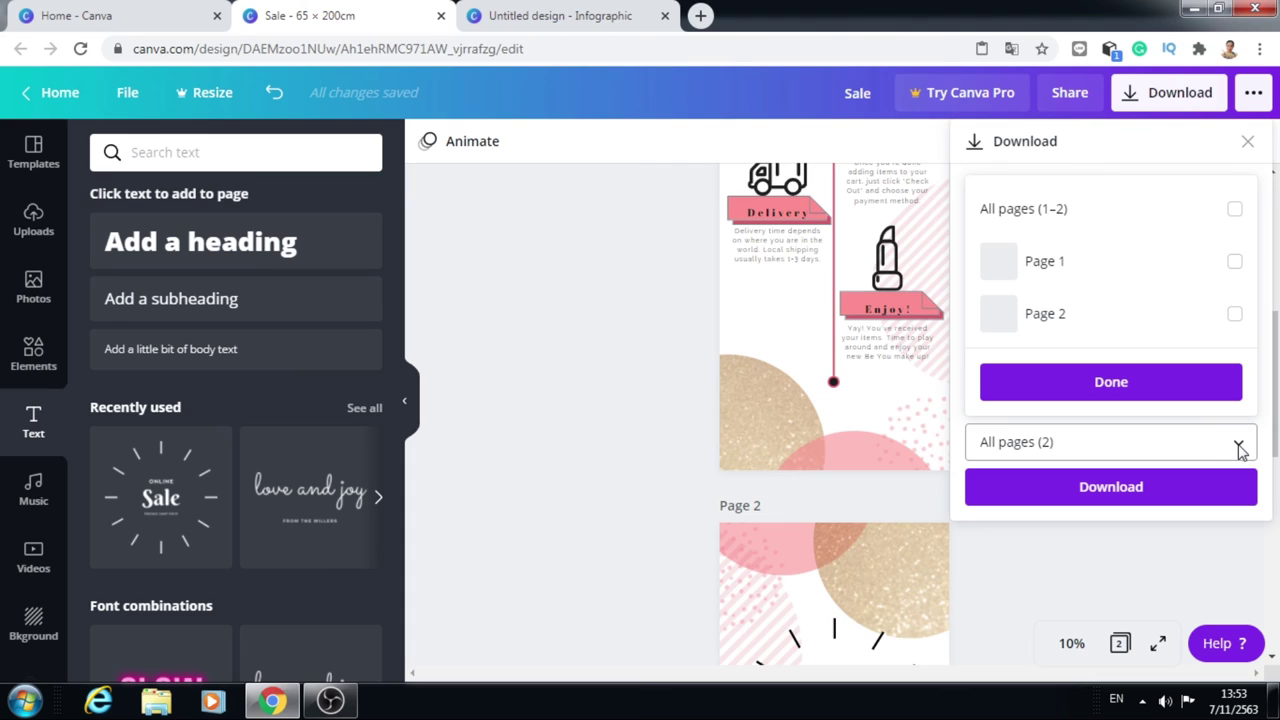
{"action": "left_click", "coordinate": [1235, 264]}
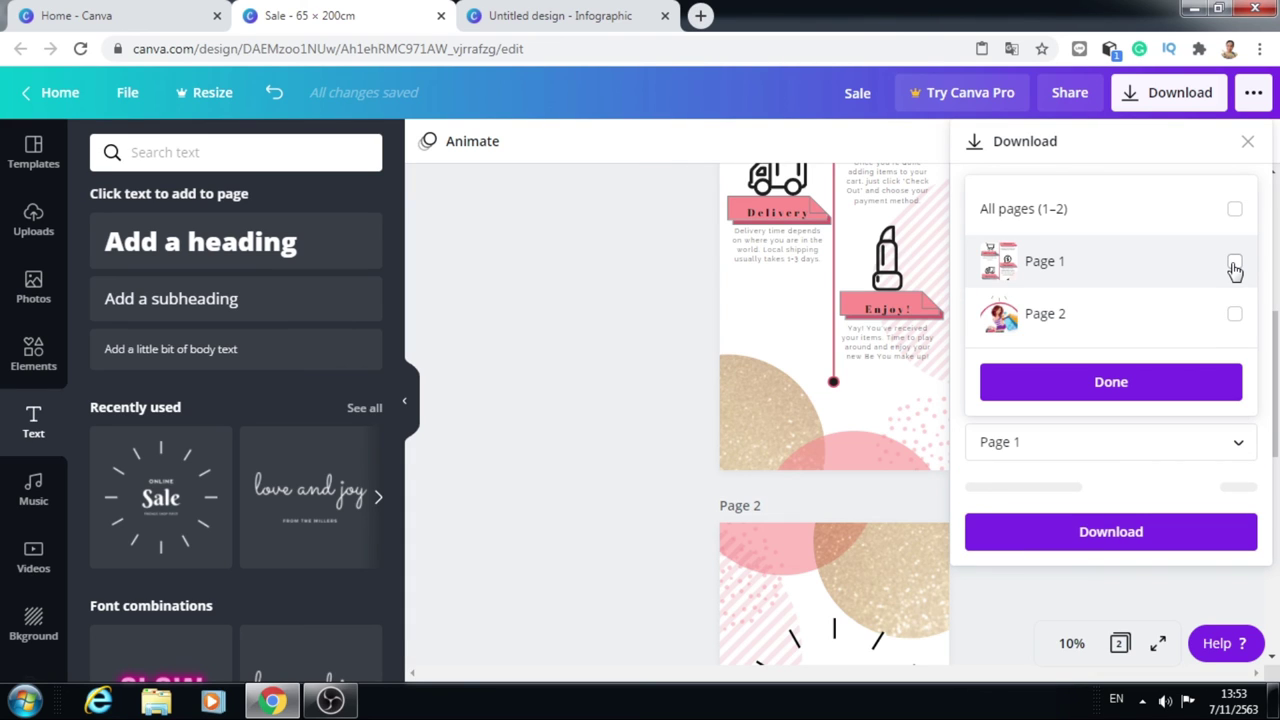
{"action": "left_click", "coordinate": [1235, 316]}
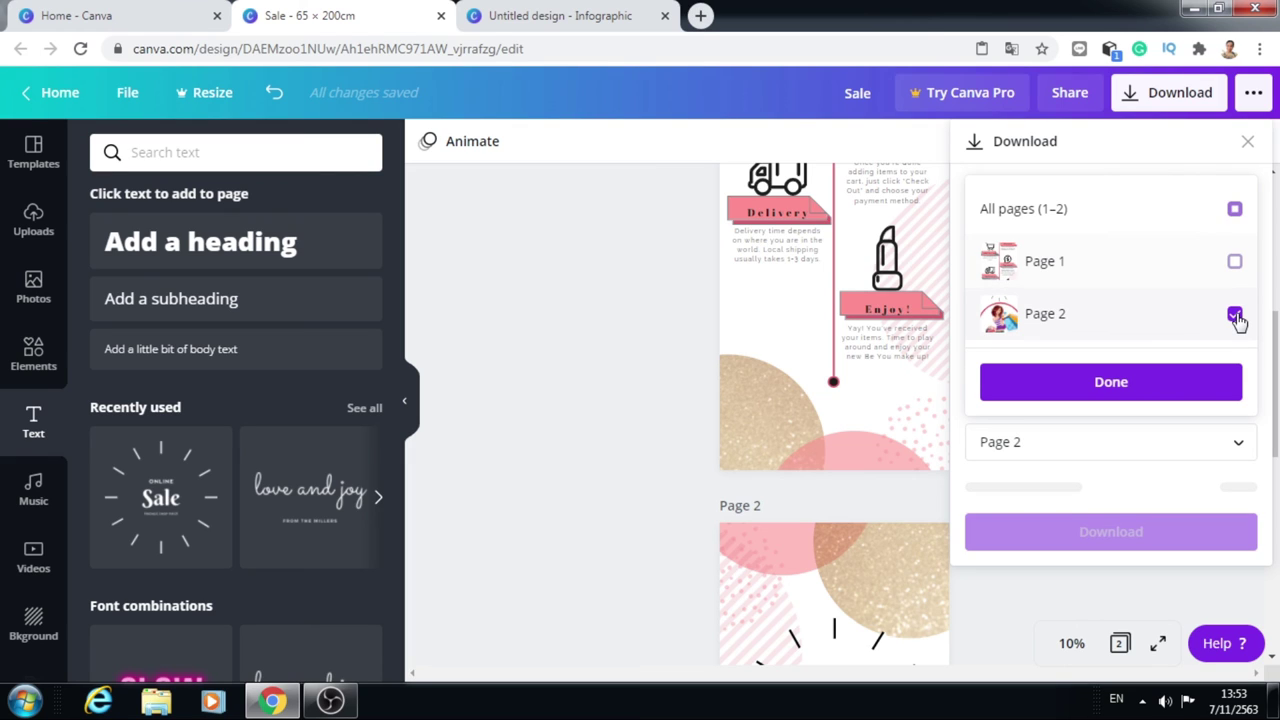